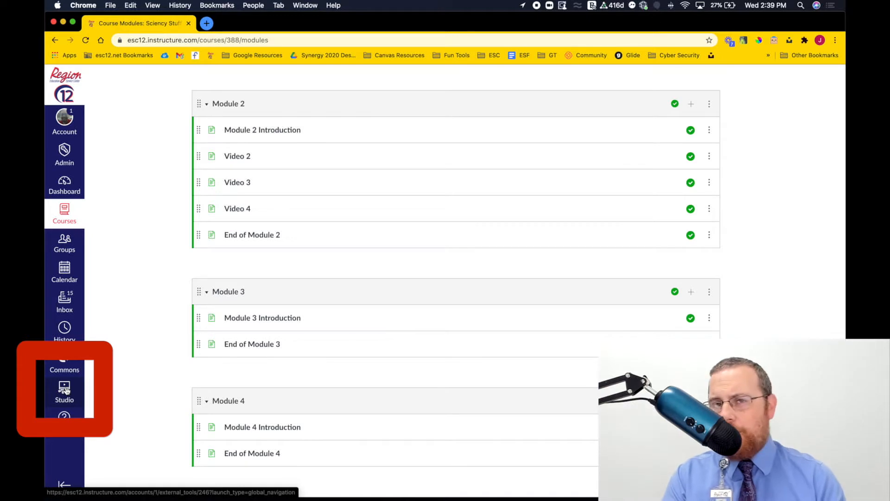
pyautogui.click(66, 391)
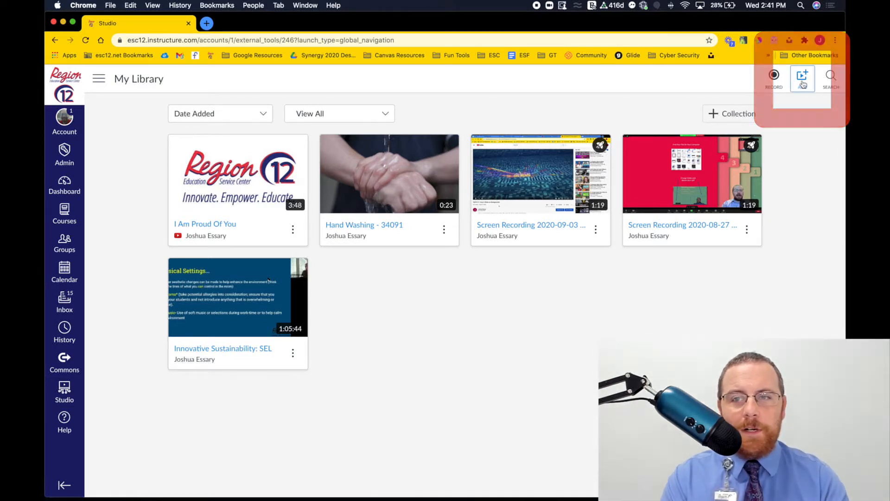
pyautogui.click(802, 85)
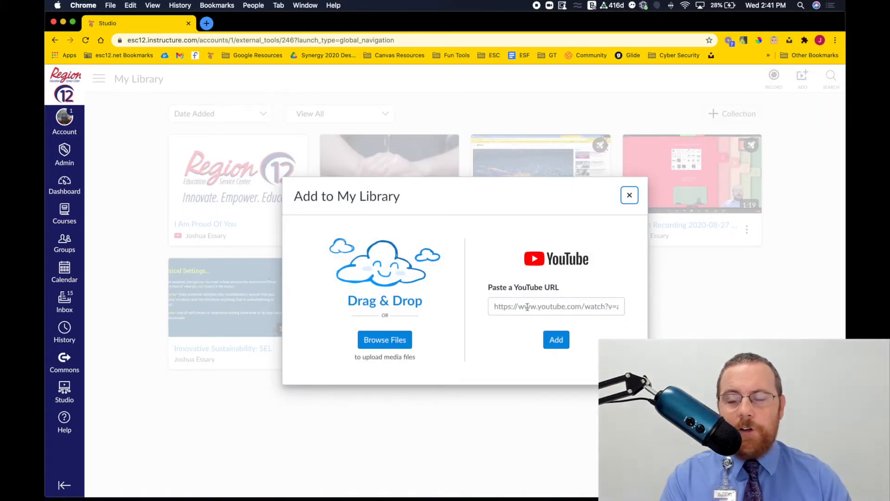
pyautogui.click(527, 307)
pyautogui.write('https://youtu.be/E43-CfukEgs')
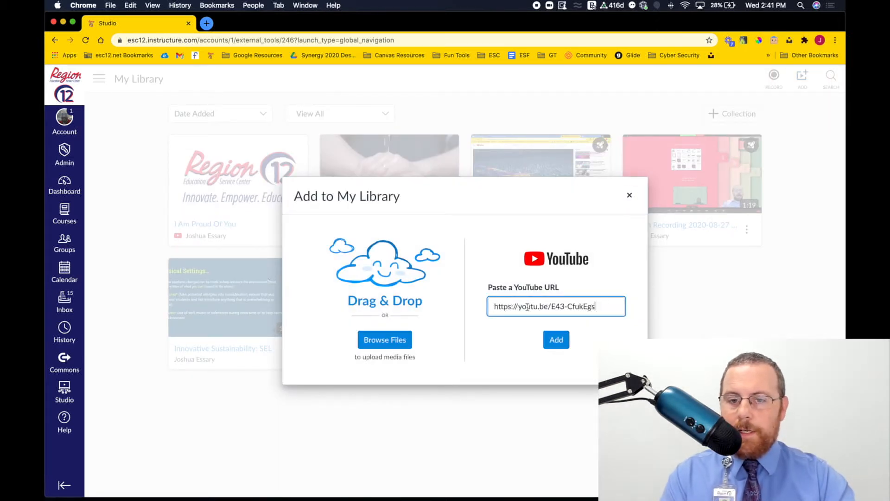
pyautogui.click(556, 339)
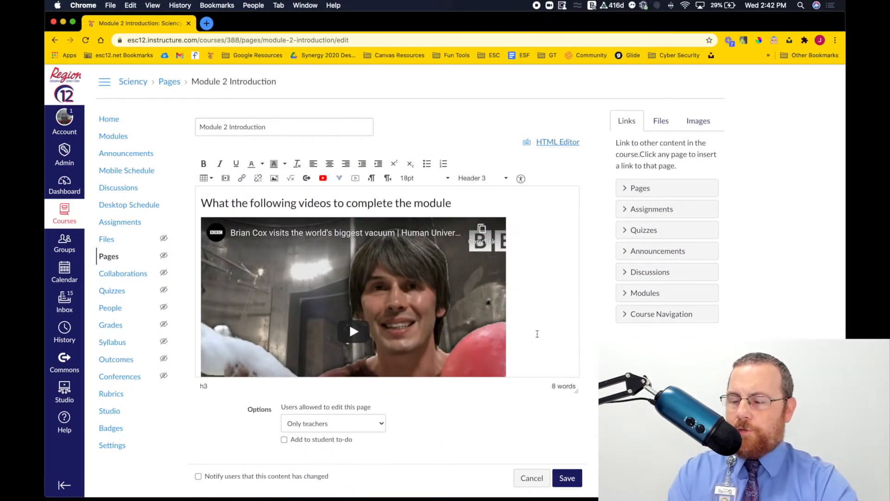
# Remove the embedded YouTube iframe from the HTML of the Module 2 Introduction page and return to the rich content view.
pyautogui.click(557, 142)
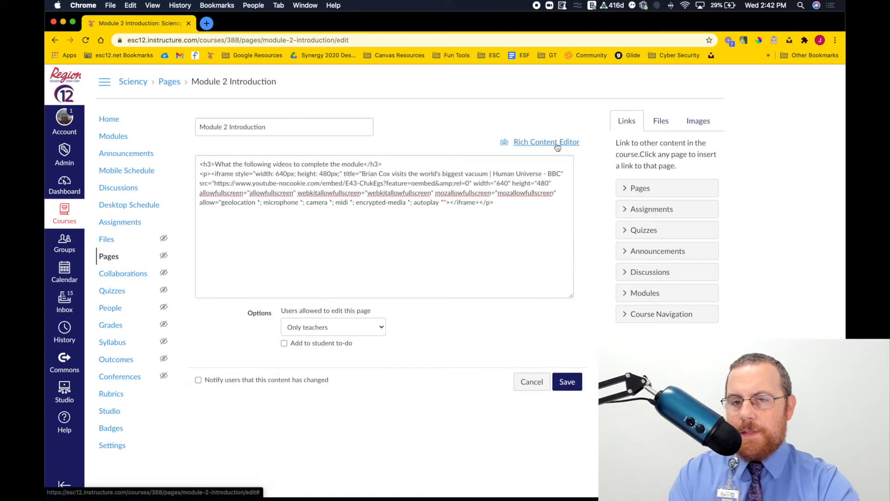
pyautogui.moveTo(497, 207); pyautogui.dragTo(214, 176)
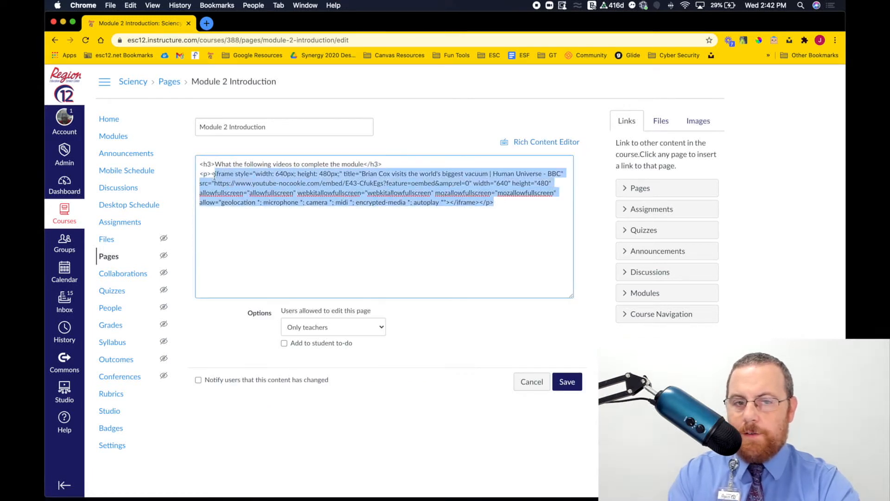
pyautogui.press('BackSpace')
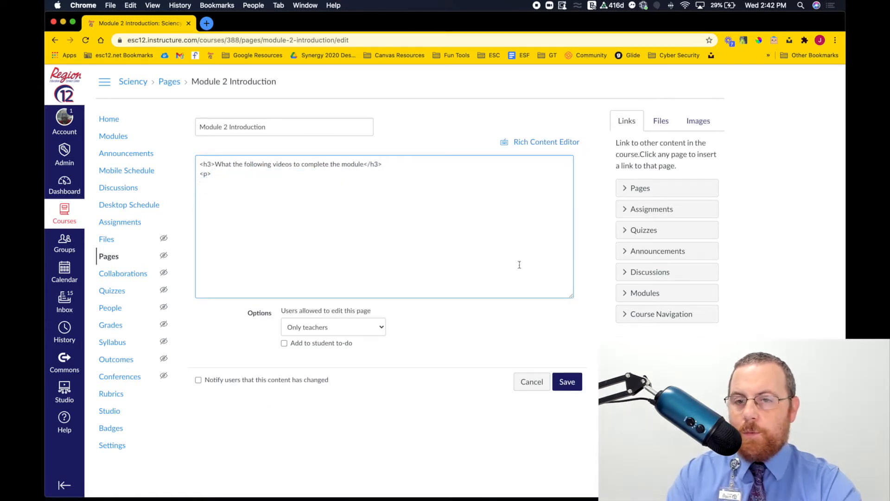
pyautogui.click(543, 143)
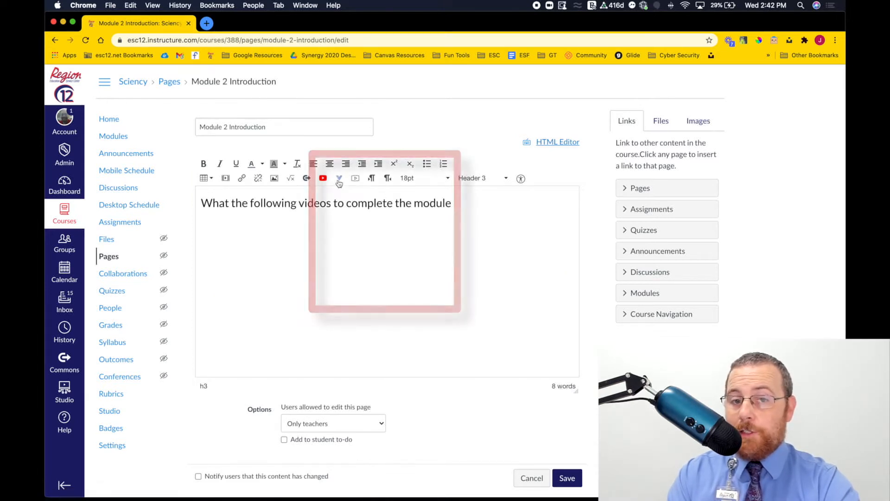
# Embed the Brian Cox vacuum video from Canvas Studio in the page with Allow Comments enabled.
pyautogui.click(338, 180)
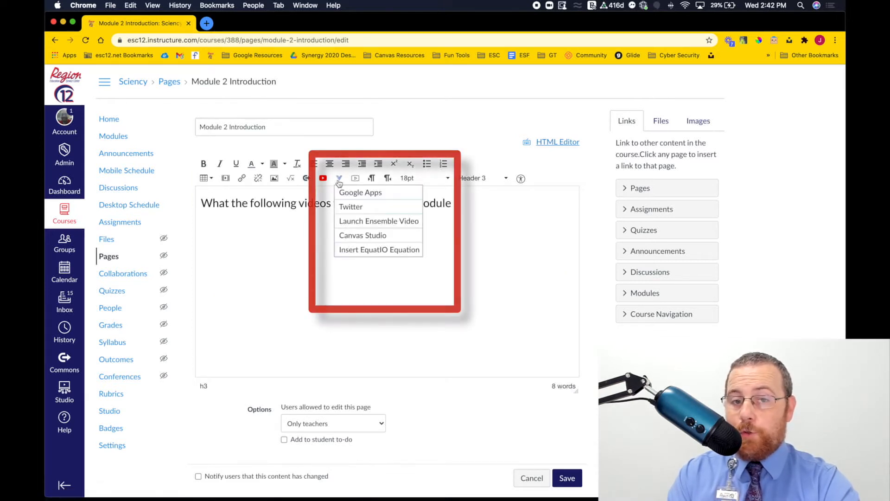
pyautogui.click(361, 236)
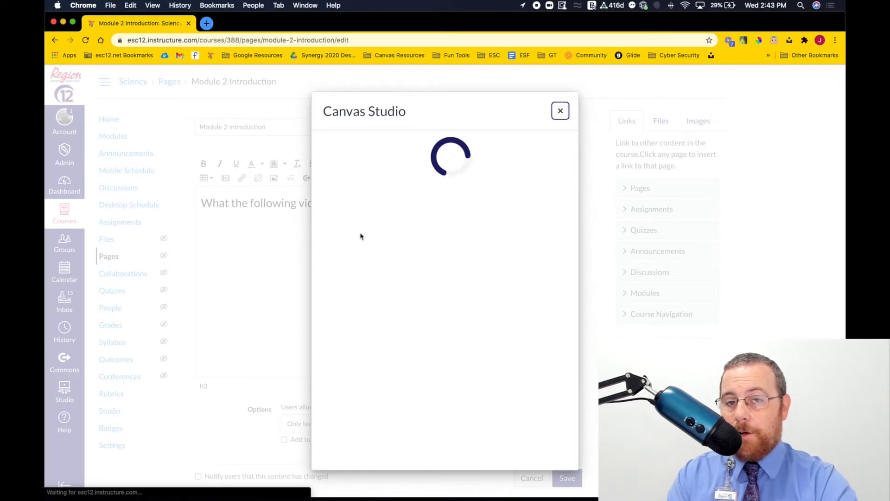
pyautogui.click(377, 274)
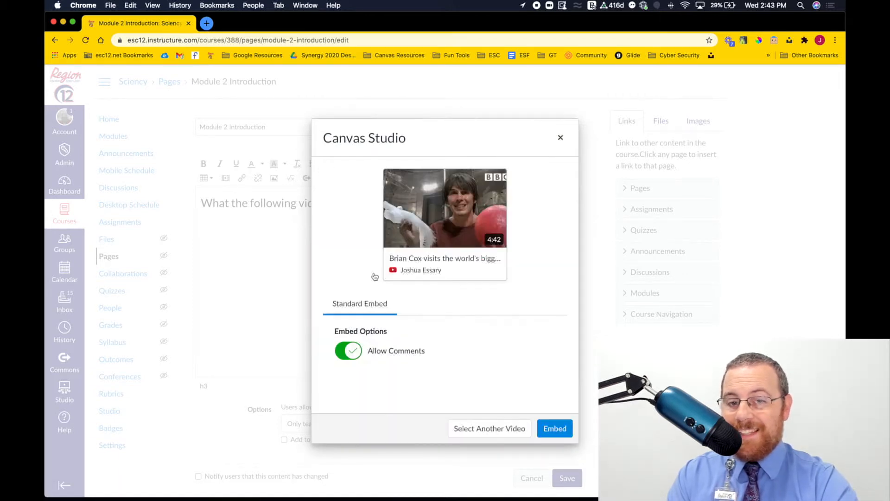
pyautogui.click(360, 355)
pyautogui.click(360, 355)
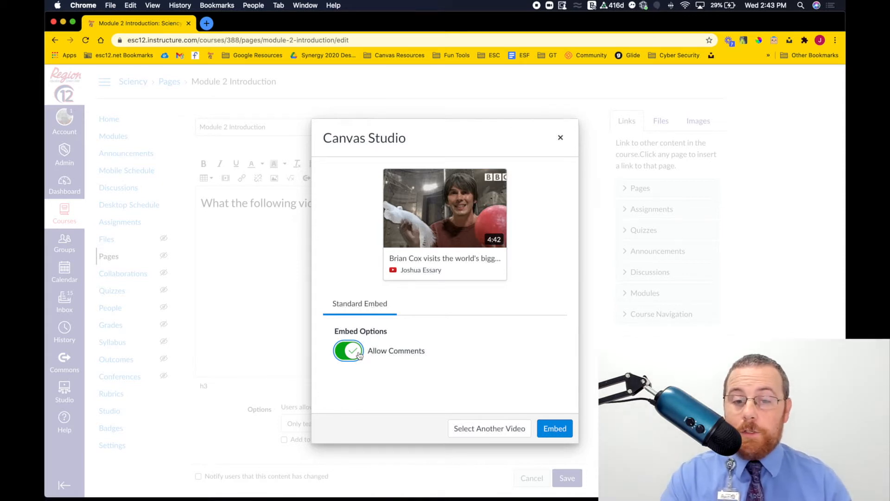
pyautogui.click(555, 428)
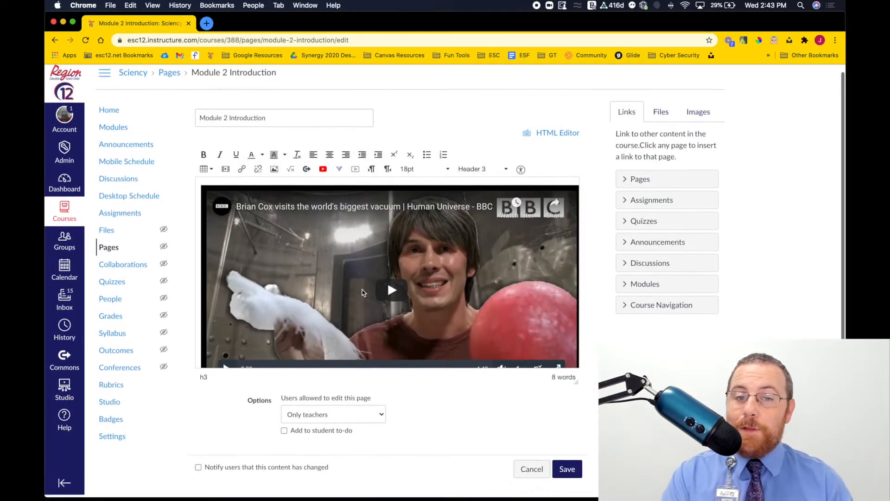
# Examine the embedded video's details, comments, viewer insights and caption upload options.
pyautogui.scroll(-5, 363, 292)
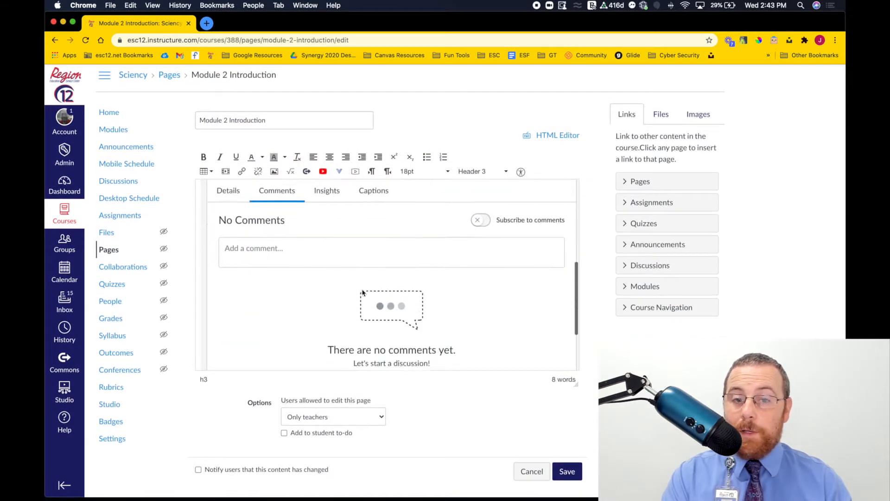
pyautogui.scroll(4, 363, 292)
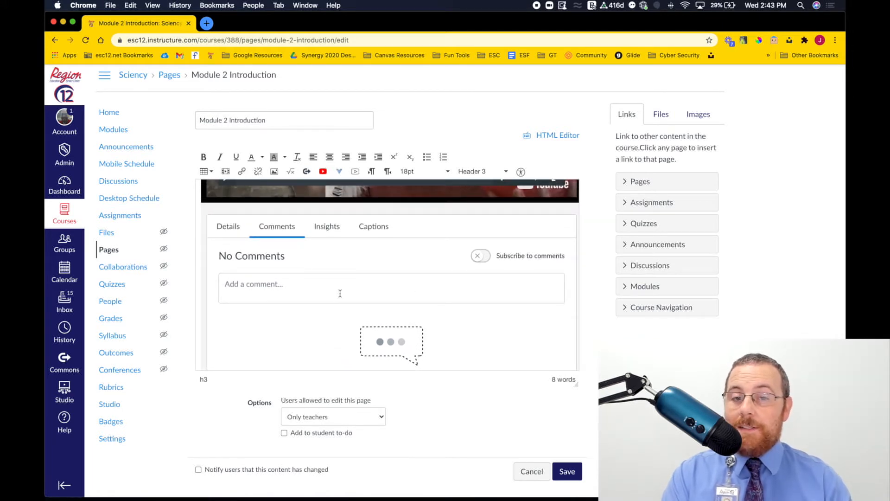
pyautogui.scroll(1, 340, 293)
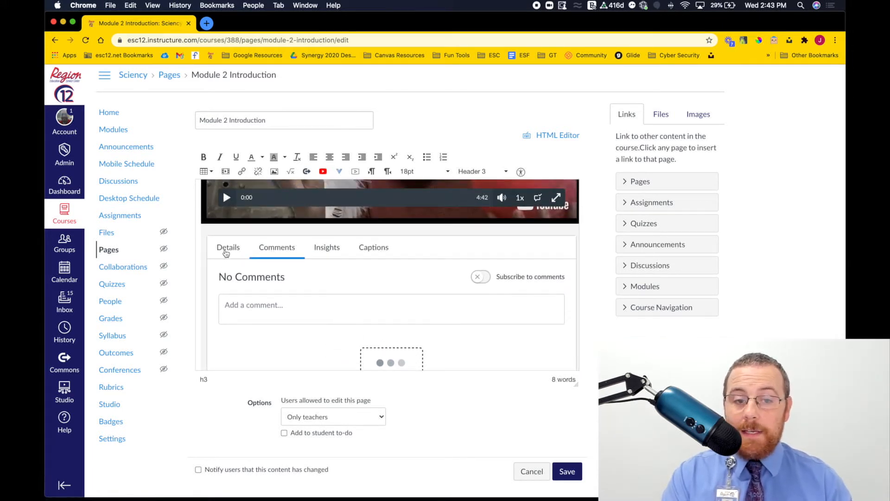
pyautogui.click(227, 252)
pyautogui.click(271, 253)
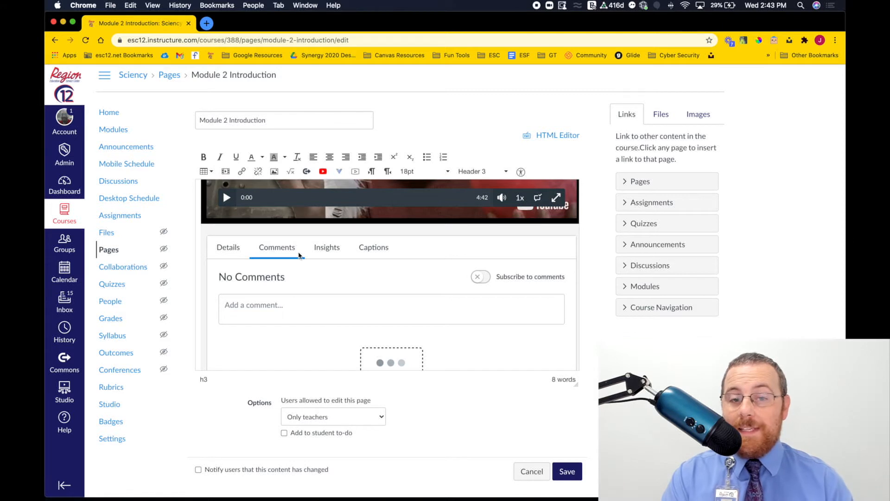
pyautogui.click(327, 254)
pyautogui.scroll(-1, 328, 284)
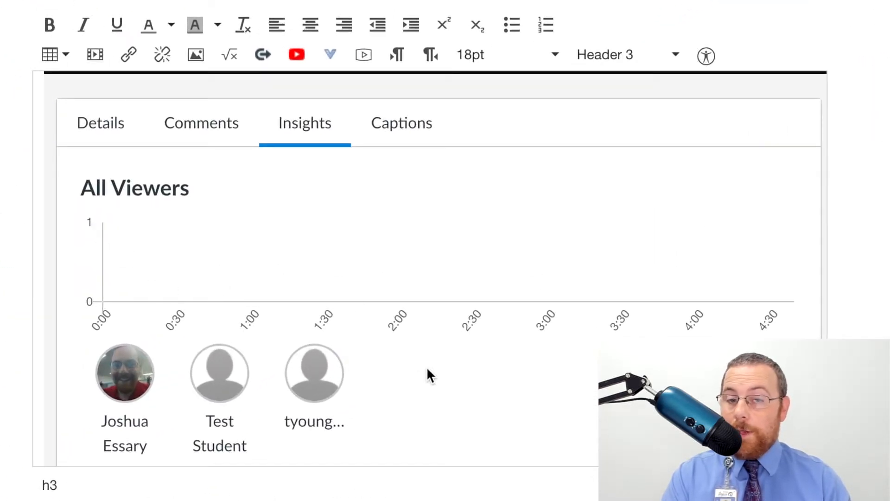
pyautogui.click(401, 134)
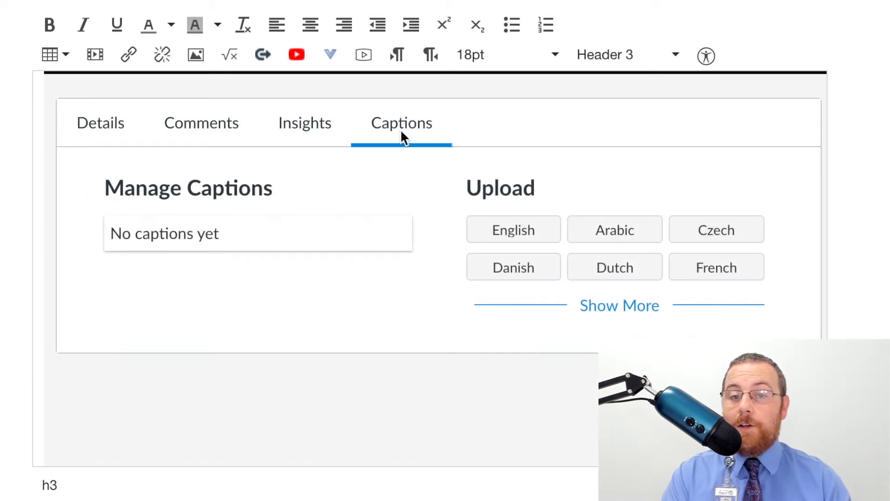
pyautogui.click(509, 231)
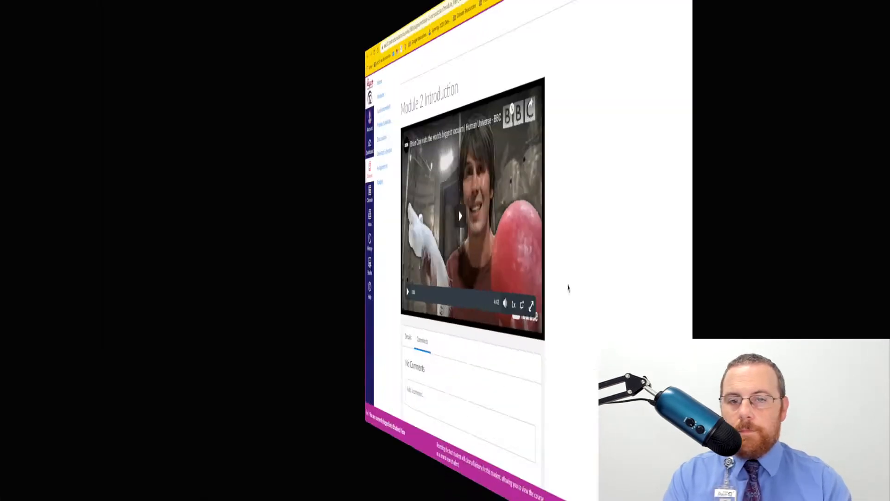
# Post the comment "Great video" at the 2:42 mark of the embedded video in Student View.
pyautogui.scroll(-1, 719, 283)
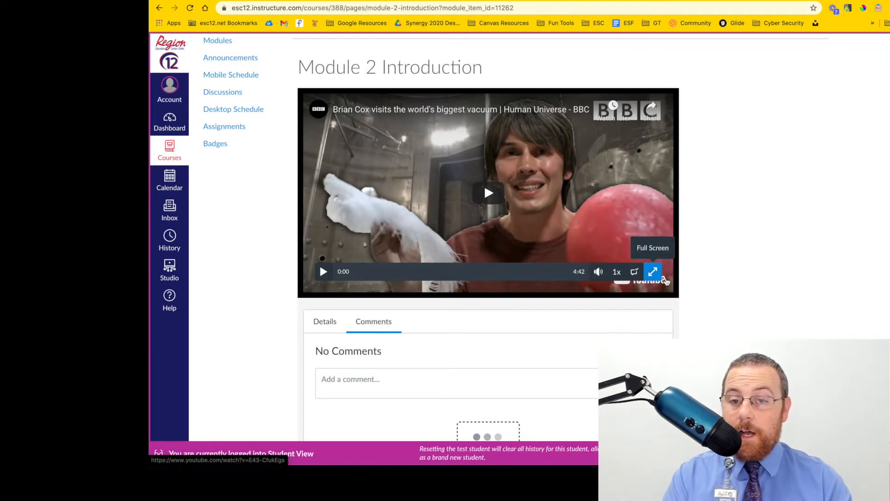
pyautogui.scroll(-5, 687, 279)
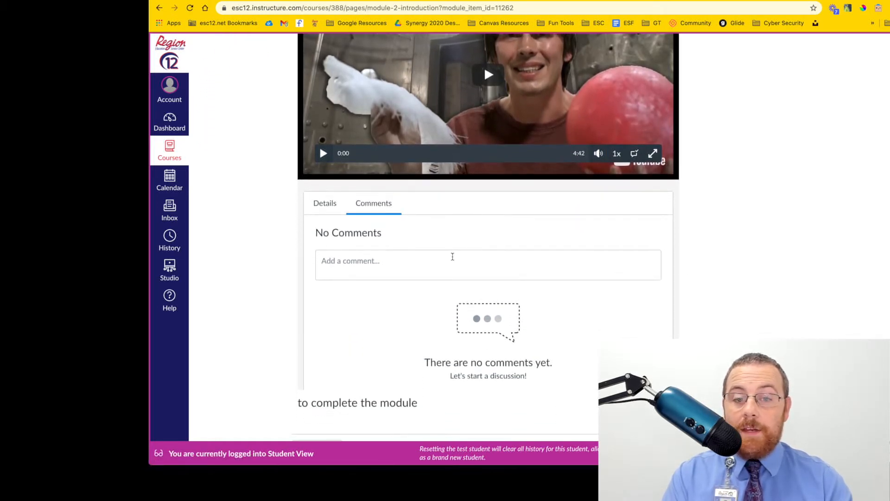
pyautogui.click(452, 257)
pyautogui.write('Great')
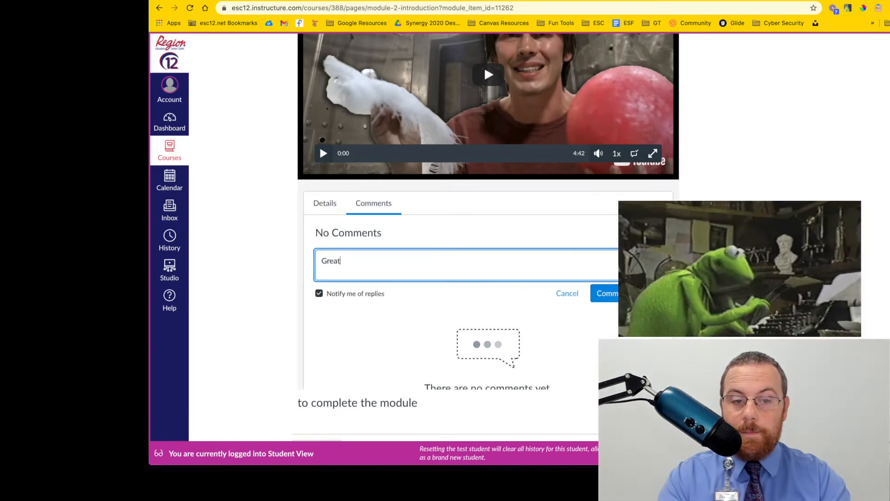
pyautogui.write(' video')
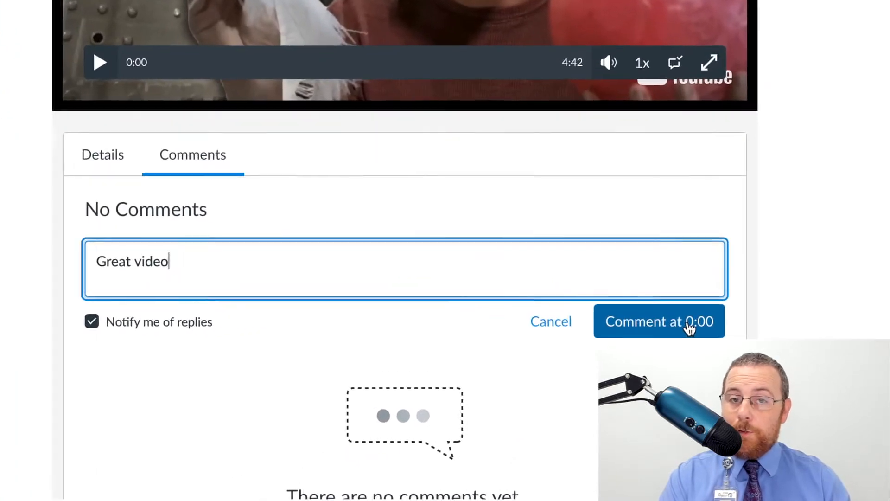
pyautogui.click(390, 58)
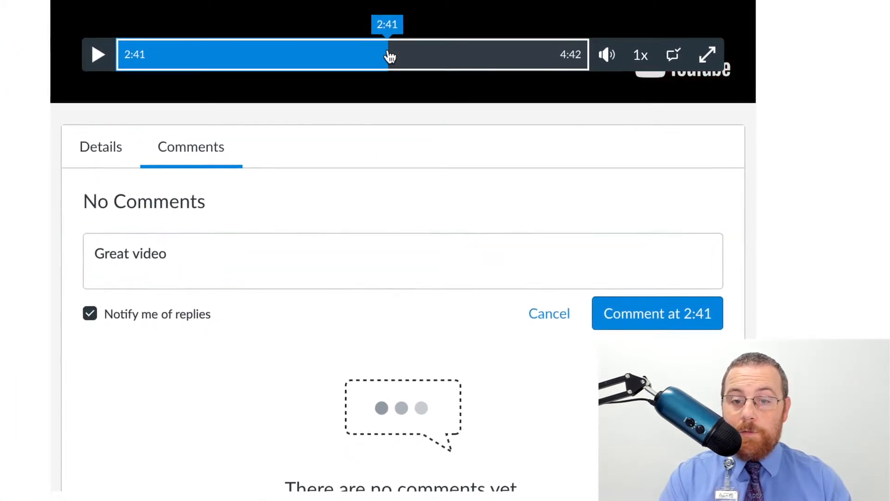
pyautogui.click(98, 48)
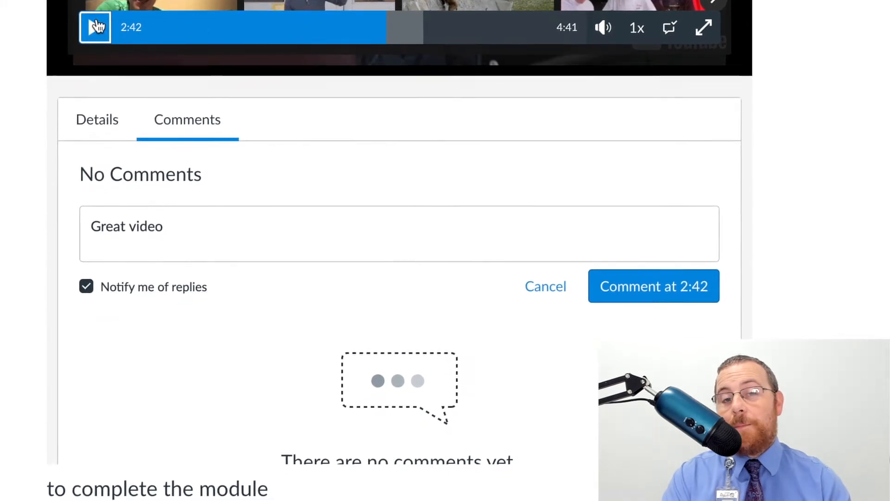
pyautogui.click(636, 276)
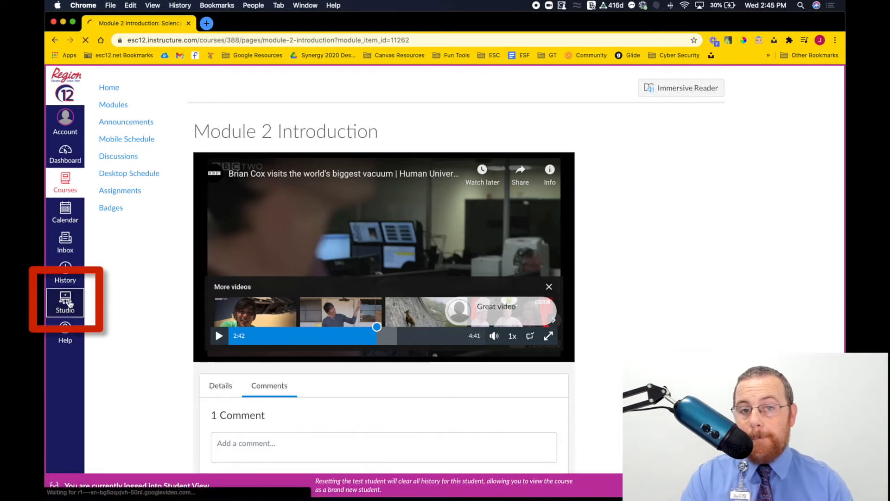
# Upload a video file from the computer to the Studio library.
pyautogui.click(68, 303)
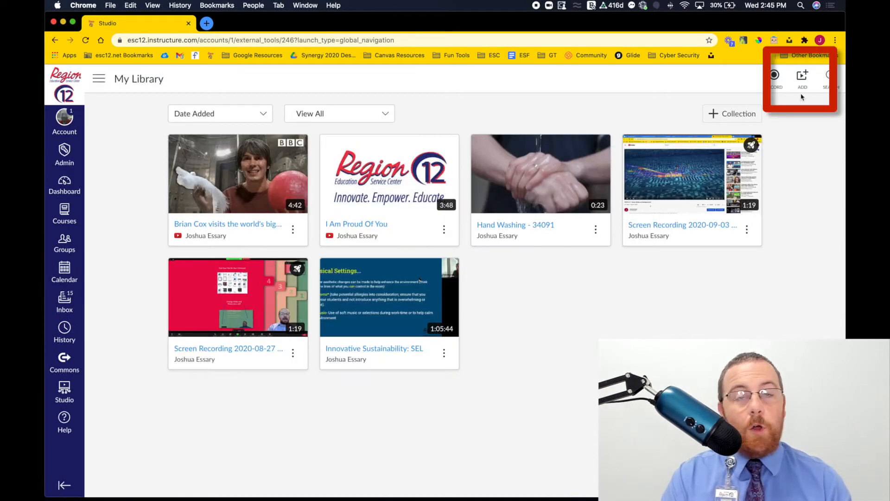
pyautogui.click(803, 78)
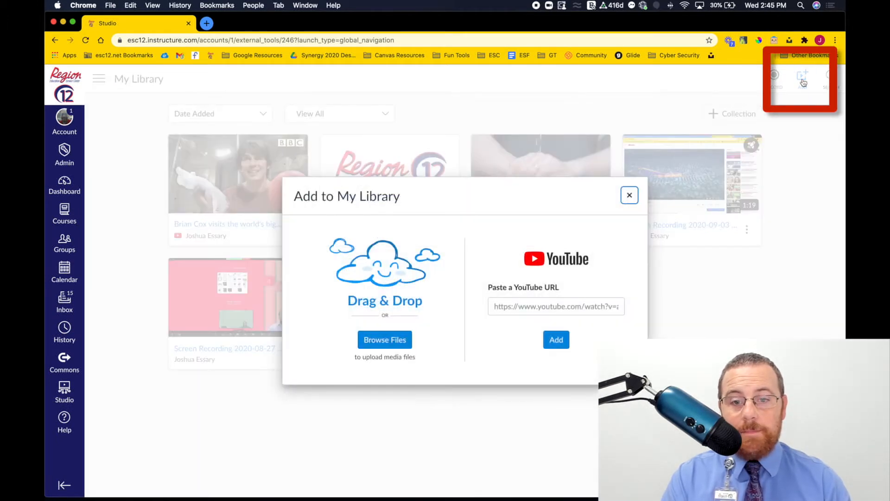
pyautogui.click(385, 340)
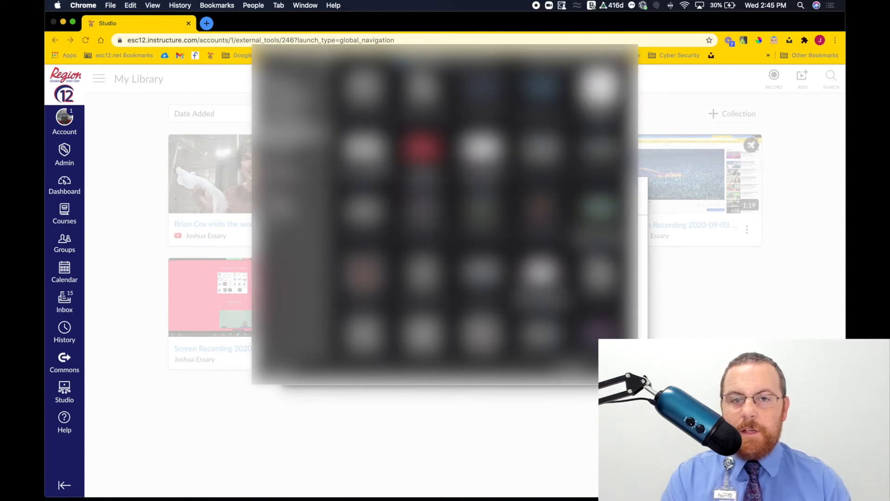
pyautogui.click(364, 151)
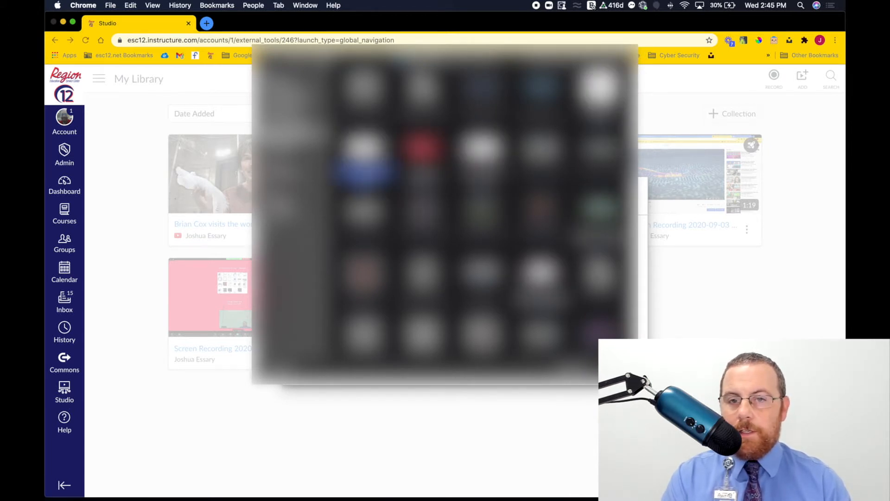
pyautogui.press('Return')
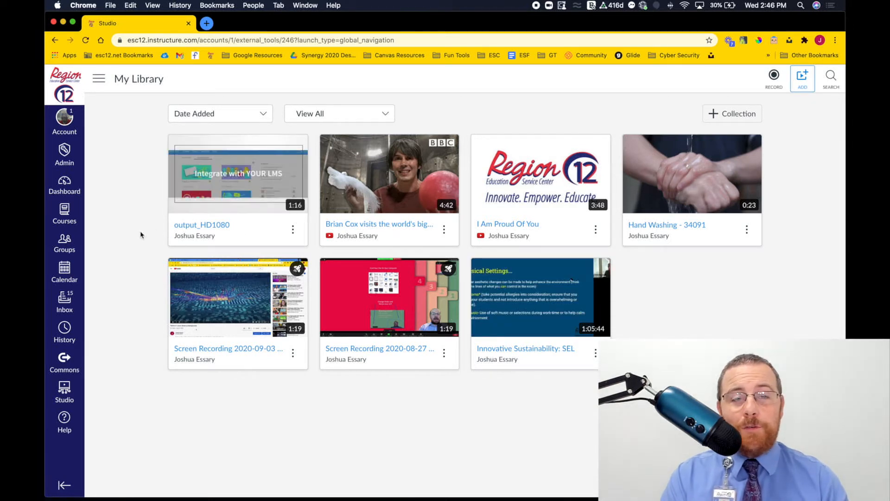
# Open the output_HD1080 video's details for editing and change its title to "Integrating with Your LMS".
pyautogui.click(260, 230)
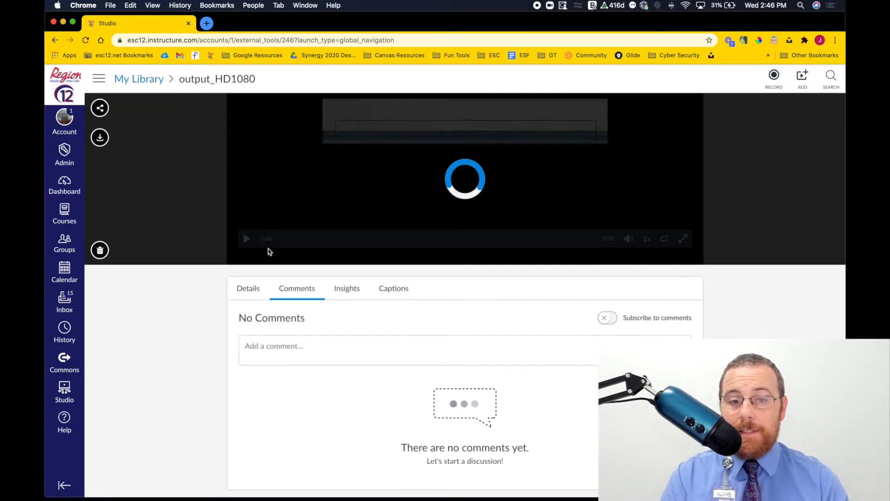
pyautogui.click(244, 287)
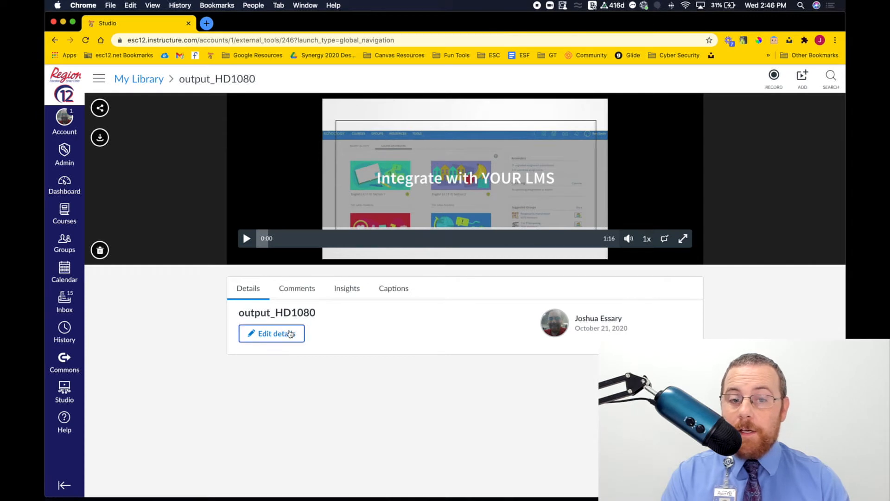
pyautogui.click(290, 333)
pyautogui.doubleClick(312, 328)
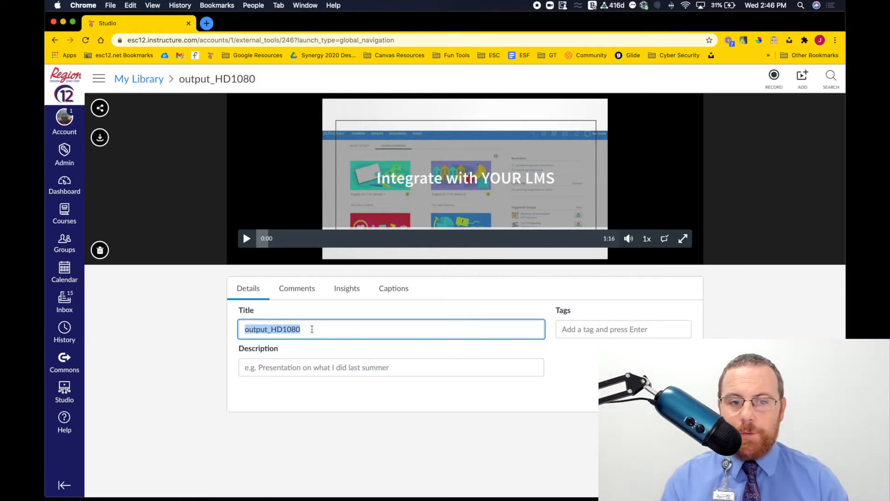
pyautogui.write('Integrating with Your LMS')
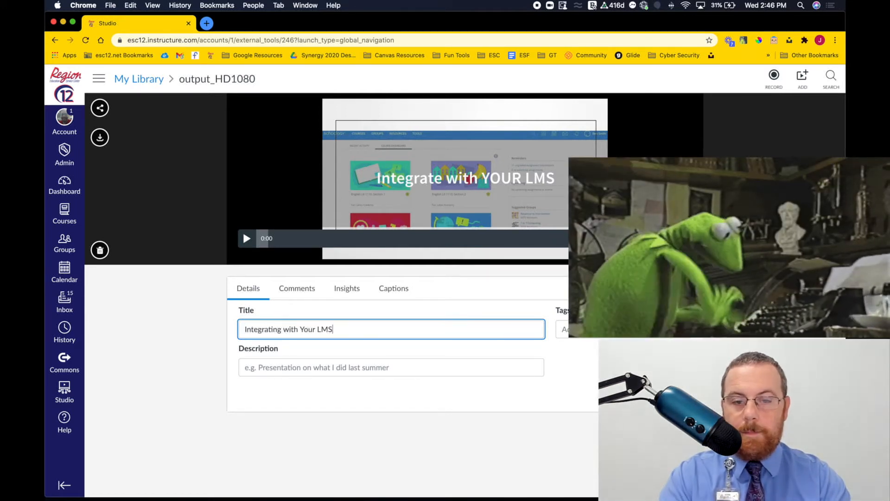
# Enter "LMS, education, technology" as the video's tags.
pyautogui.click(617, 333)
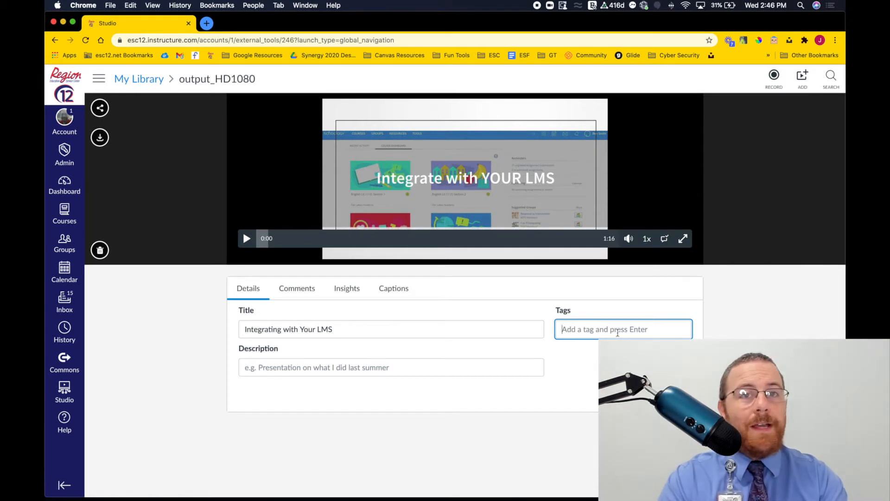
pyautogui.write('LMS')
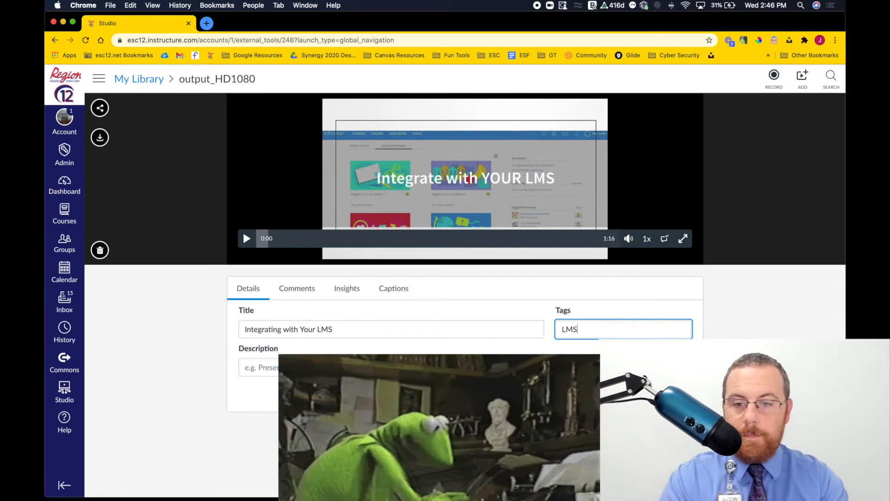
pyautogui.write(', education, technology')
pyautogui.click(489, 367)
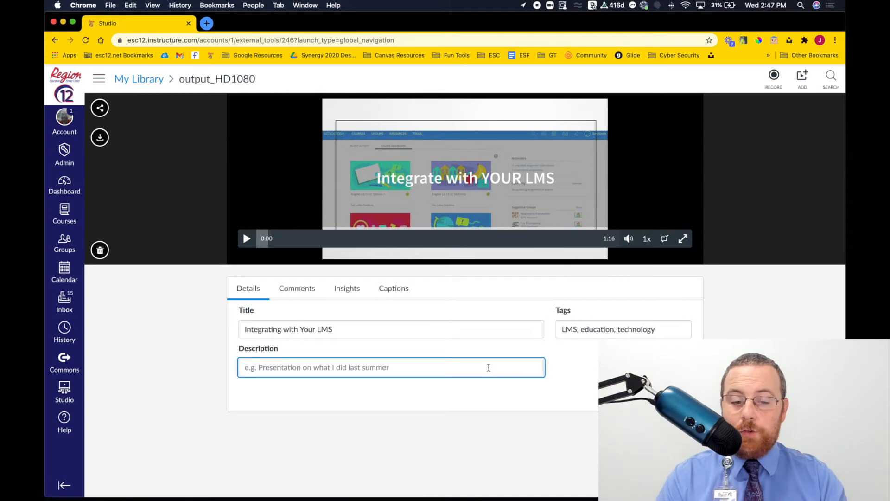
pyautogui.write('Here is some information about LMS')
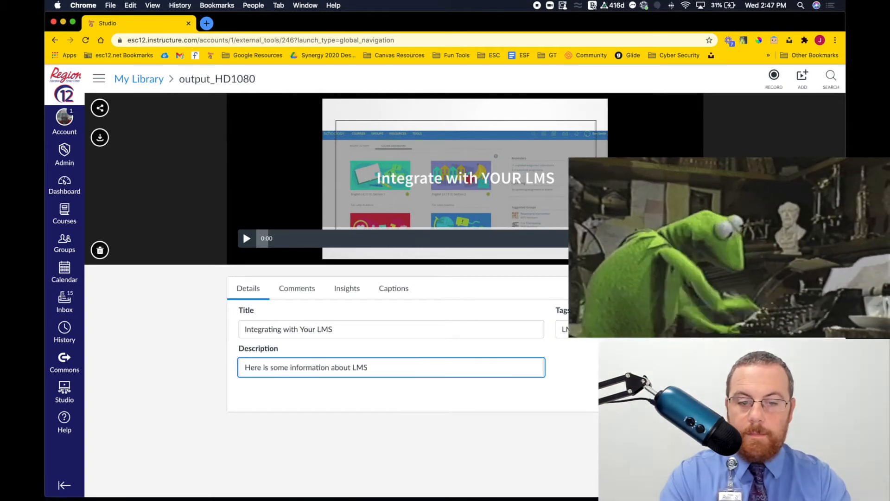
pyautogui.write('s. See more at www.esc12.net')
pyautogui.press('Tab')
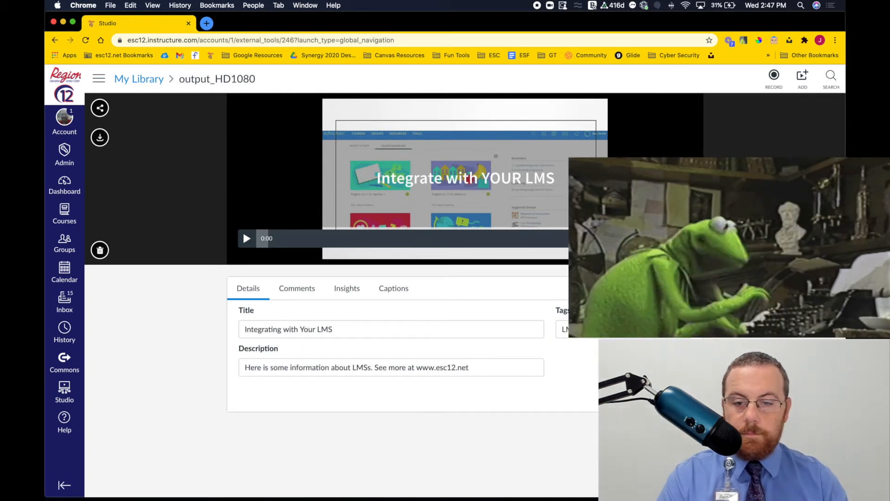
pyautogui.click(497, 368)
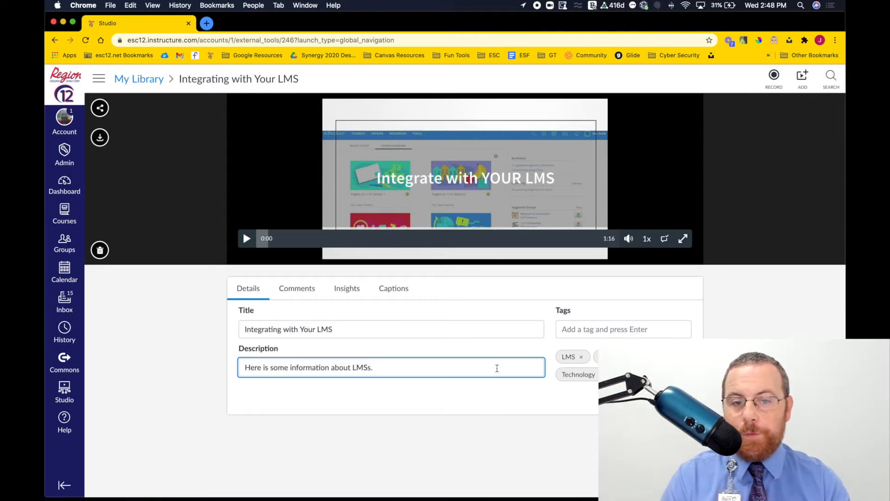
pyautogui.press('Return')
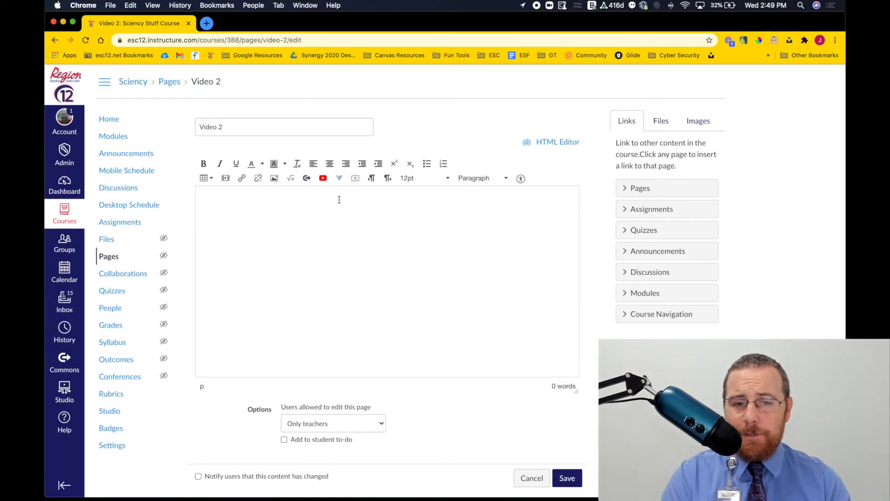
# Embed the "Integrating with Your LMS" Studio video in the Video 2 page with comments allowed and the download option displayed, and save the page.
pyautogui.click(339, 199)
pyautogui.click(339, 180)
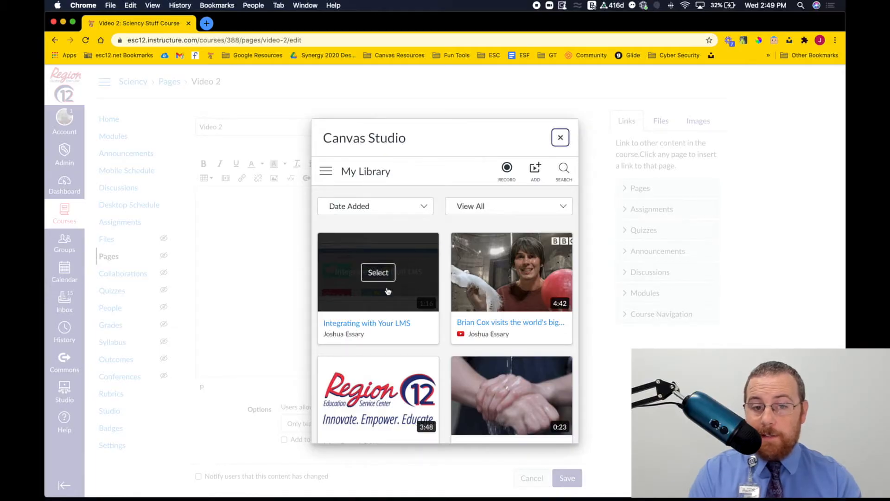
pyautogui.click(379, 284)
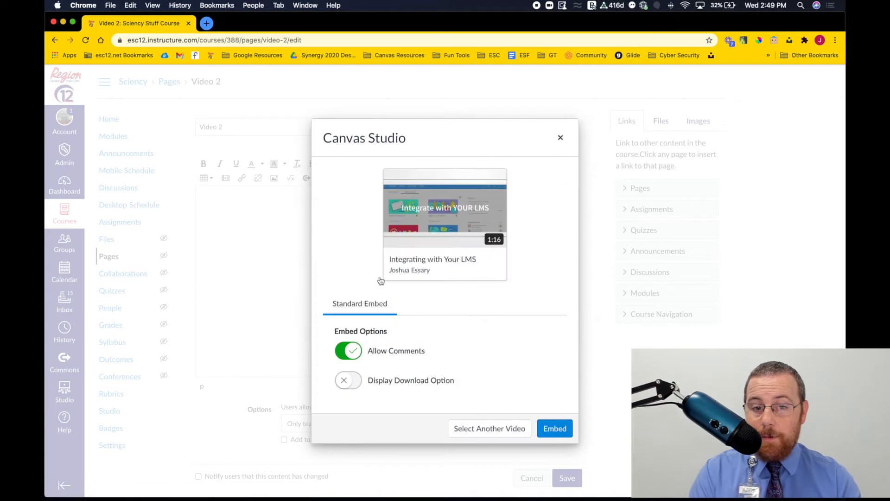
pyautogui.click(356, 386)
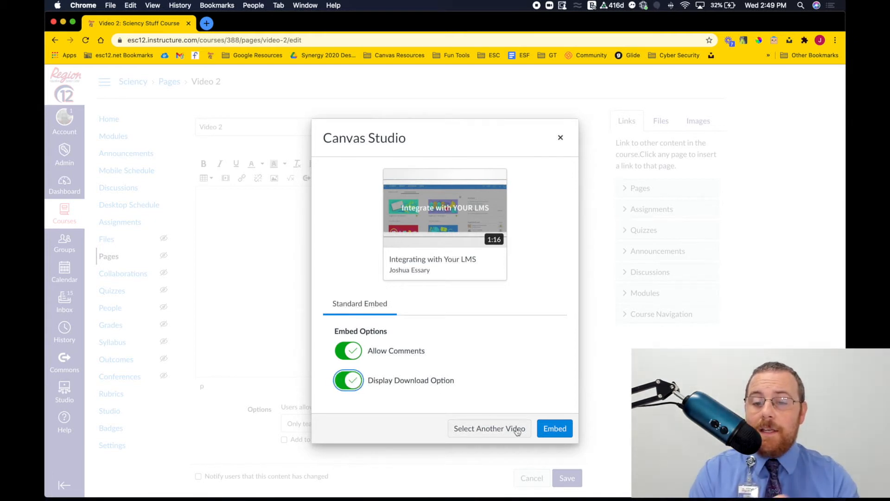
pyautogui.click(554, 427)
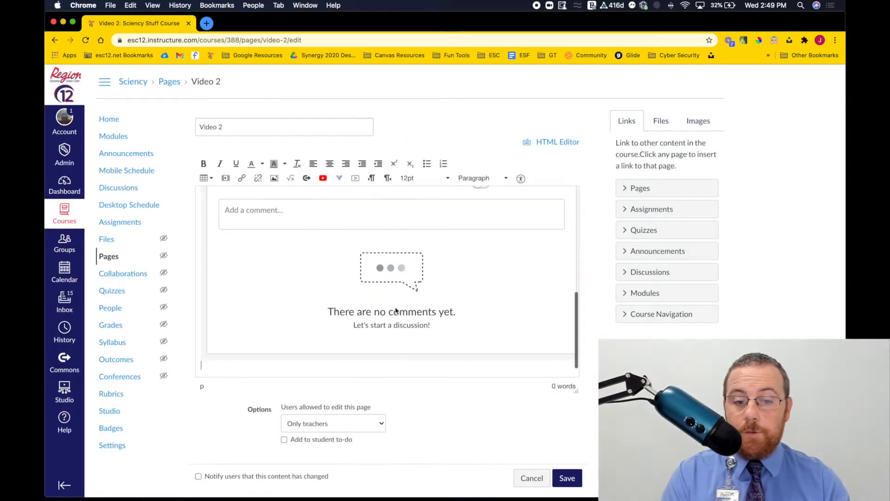
pyautogui.click(566, 477)
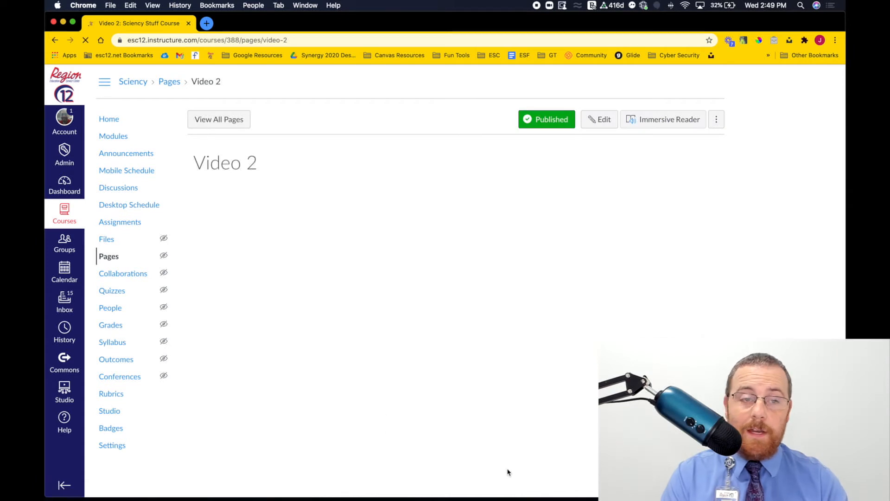
pyautogui.scroll(-5, 507, 472)
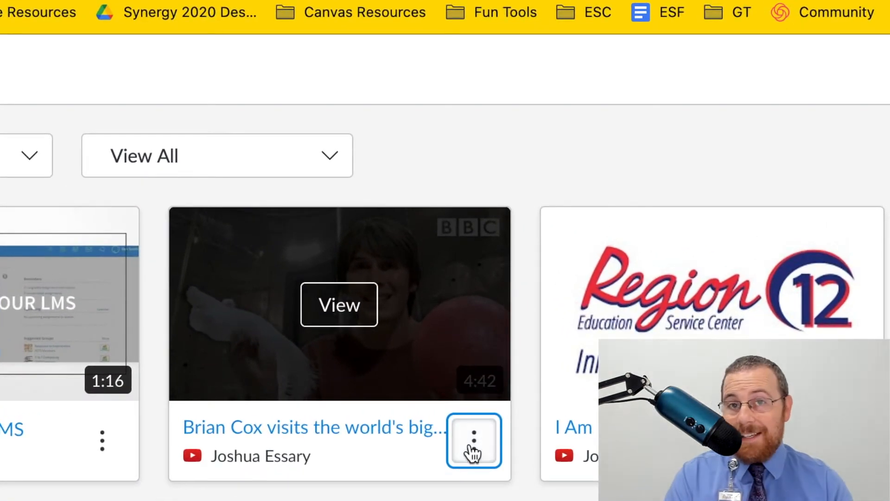
# Create a video quiz from the Brian Cox vacuum video in the Studio library and title it "Quiz About Gravity".
pyautogui.click(473, 448)
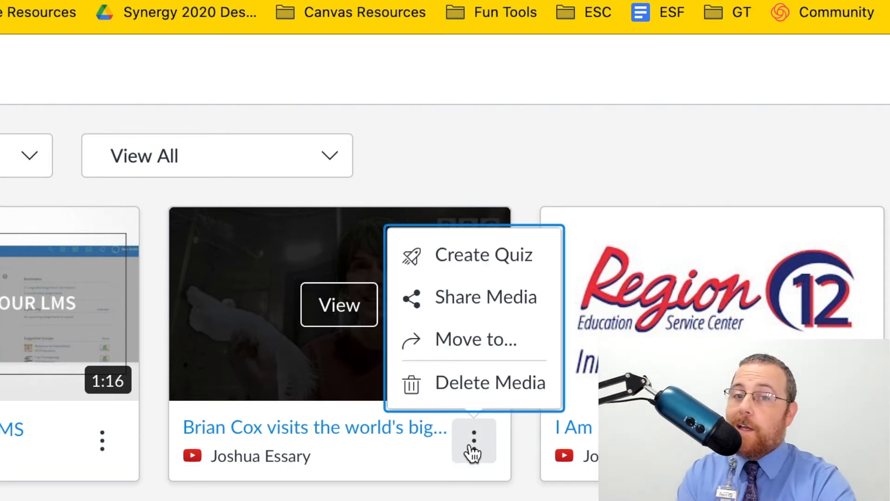
pyautogui.click(460, 266)
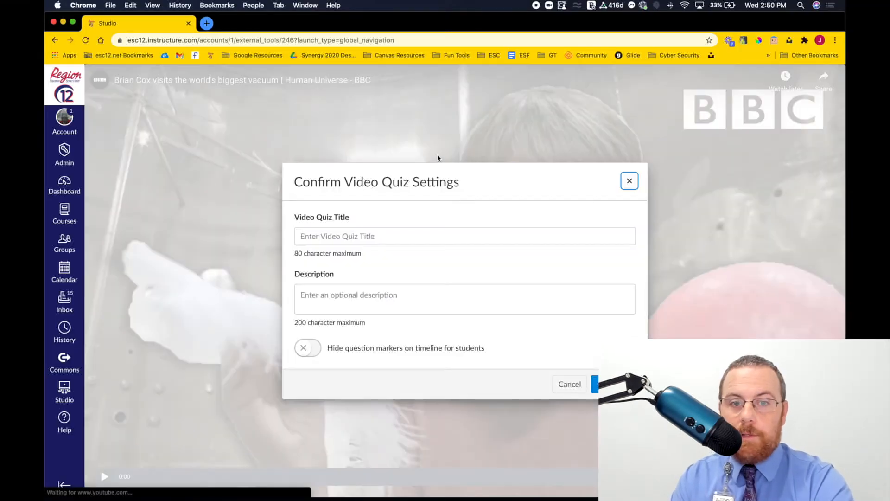
pyautogui.click(396, 237)
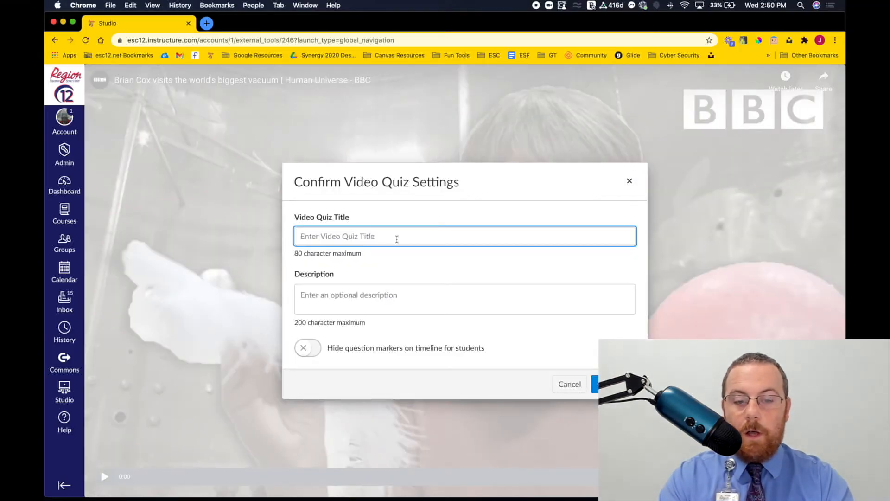
pyautogui.write('Video a')
pyautogui.press('BackSpace')
pyautogui.write('A')
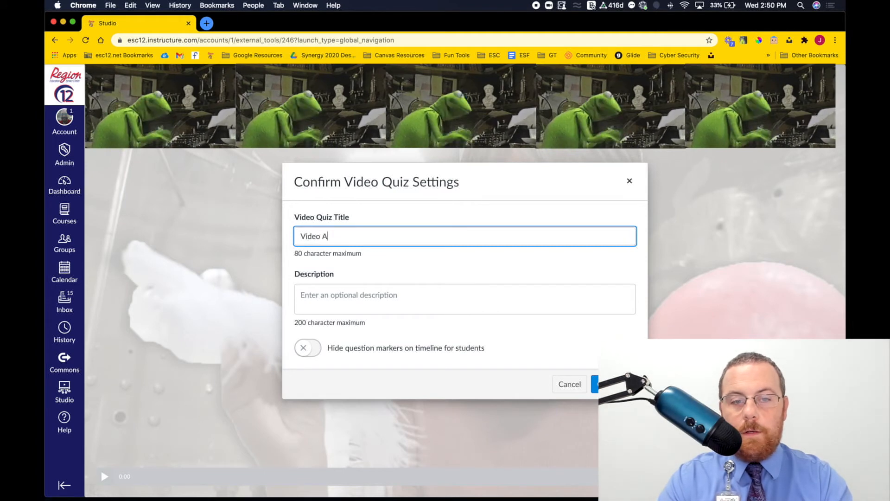
pyautogui.write('bout Gravity')
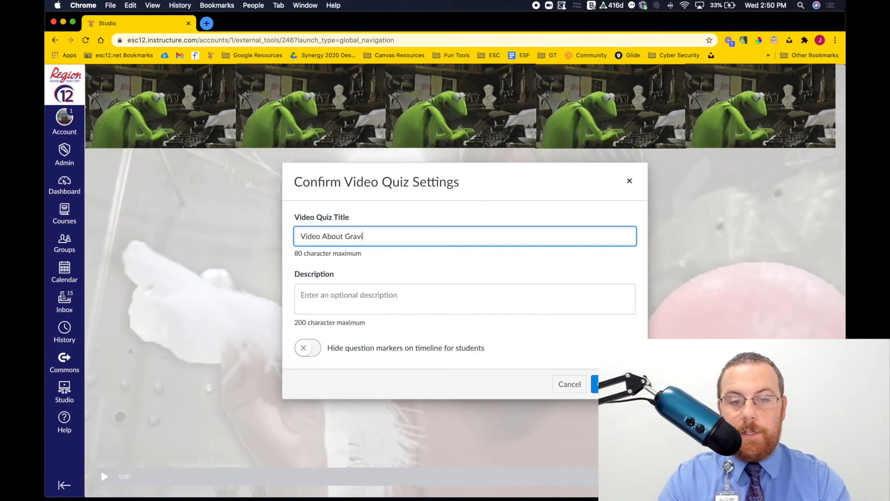
pyautogui.doubleClick(322, 238)
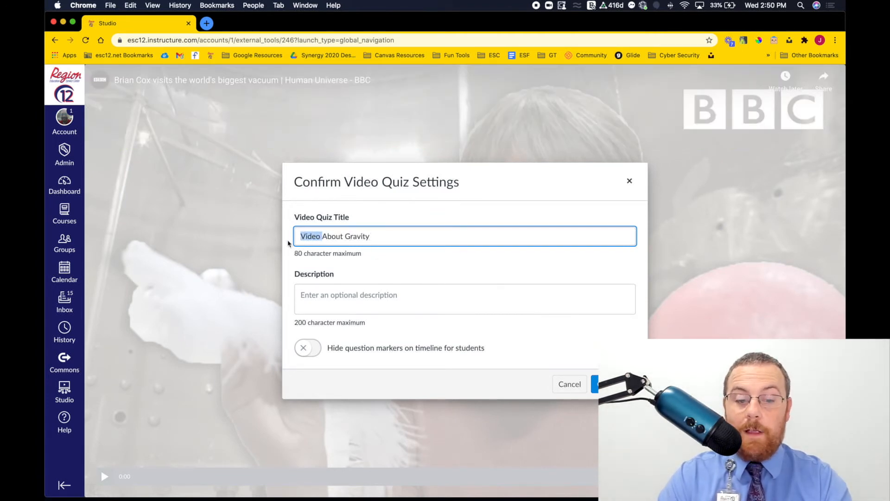
pyautogui.write('Quiz')
pyautogui.click(344, 301)
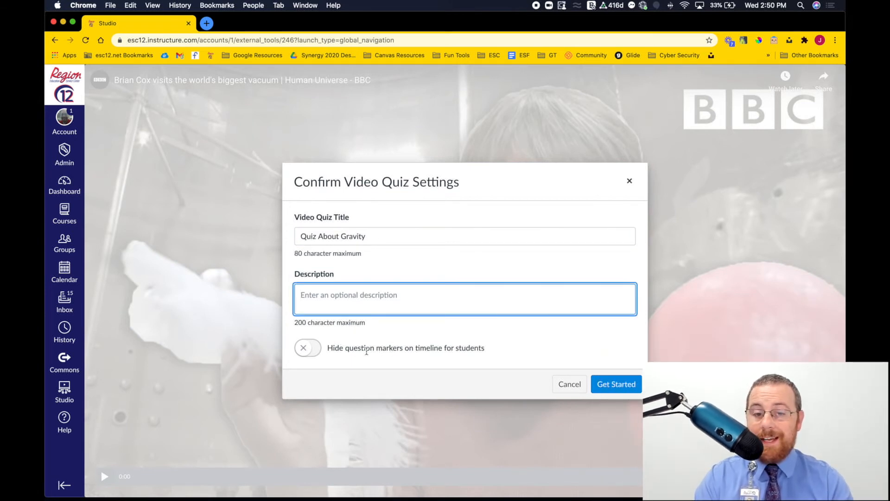
# Try out the quiz setting that hides question markers on the timeline for students, leaving it enabled.
pyautogui.click(320, 350)
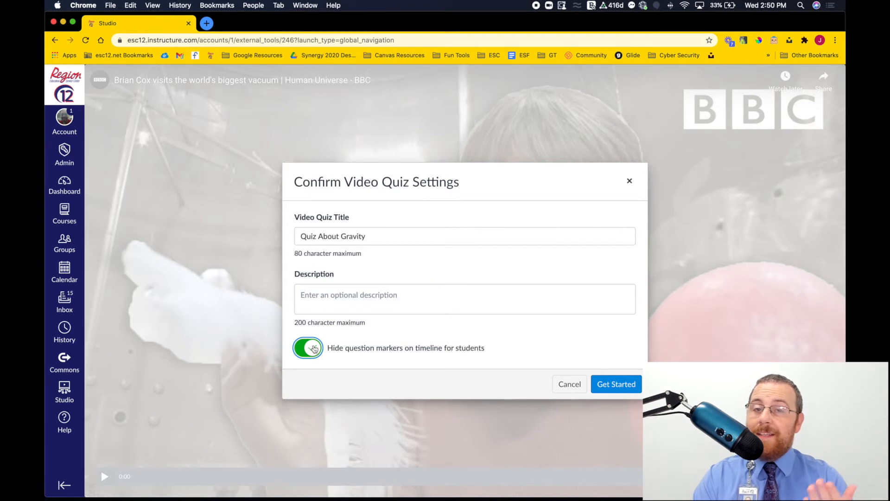
pyautogui.click(313, 351)
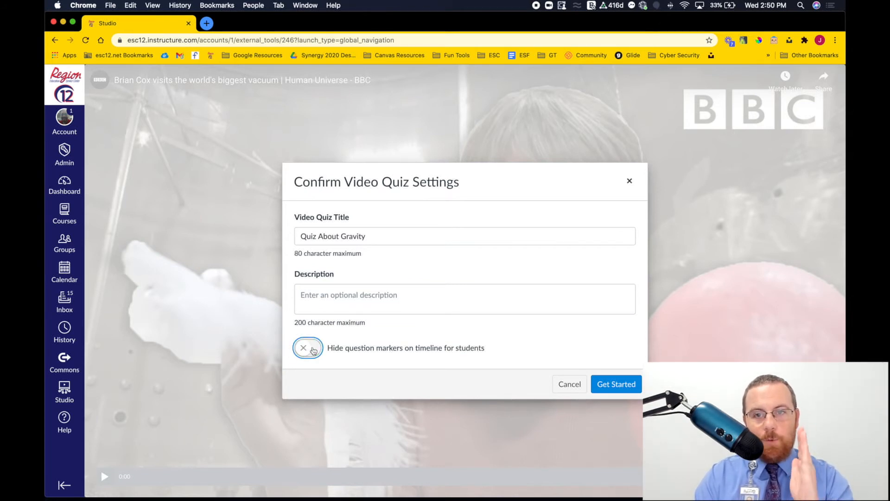
pyautogui.click(314, 351)
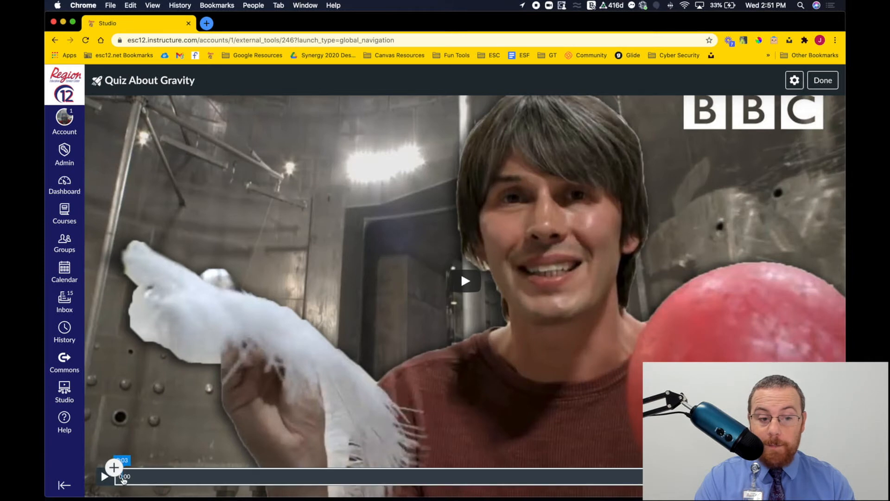
# Add a True or False question at 0:29 asking "Is this concentric construction?" with True as the correct answer, and save it.
pyautogui.click(176, 476)
pyautogui.click(104, 476)
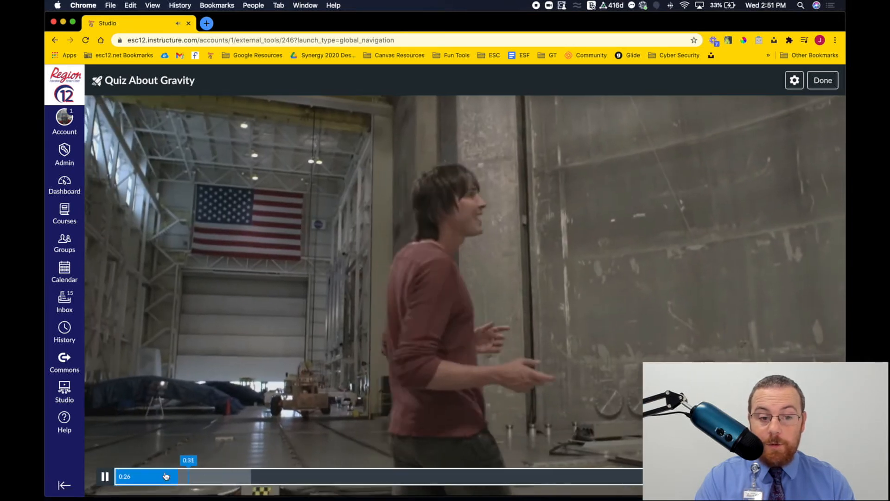
pyautogui.click(105, 476)
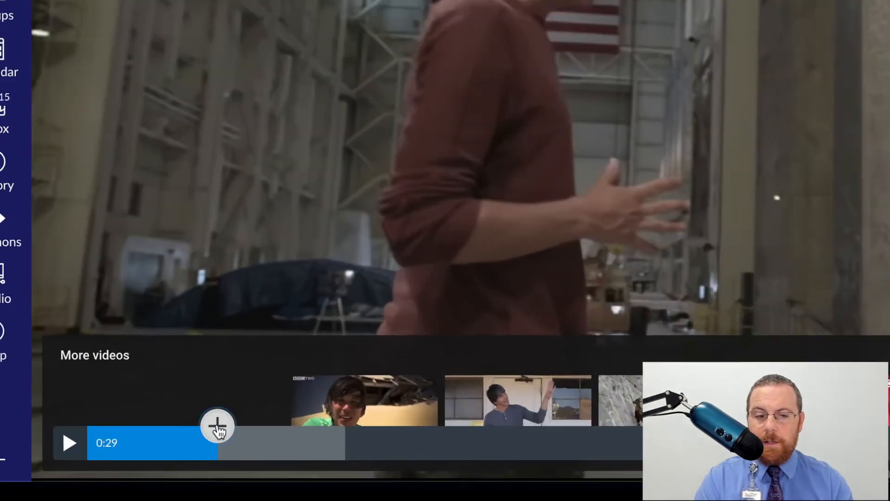
pyautogui.click(183, 467)
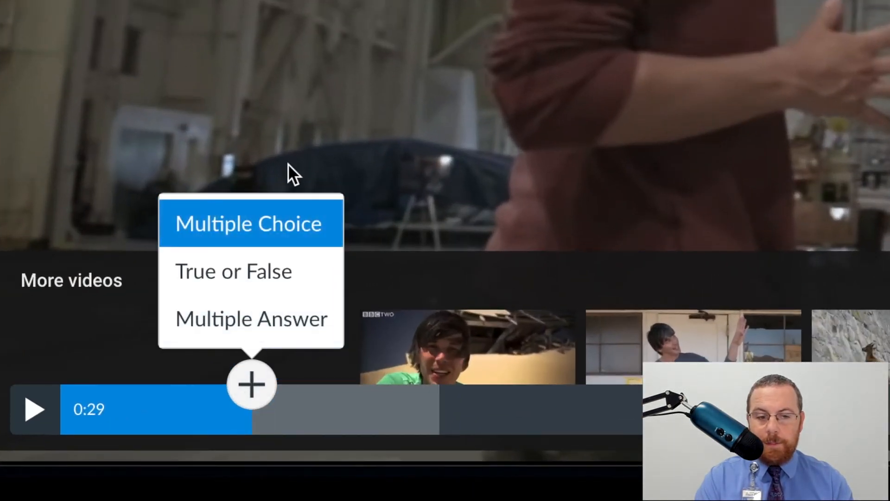
pyautogui.click(267, 288)
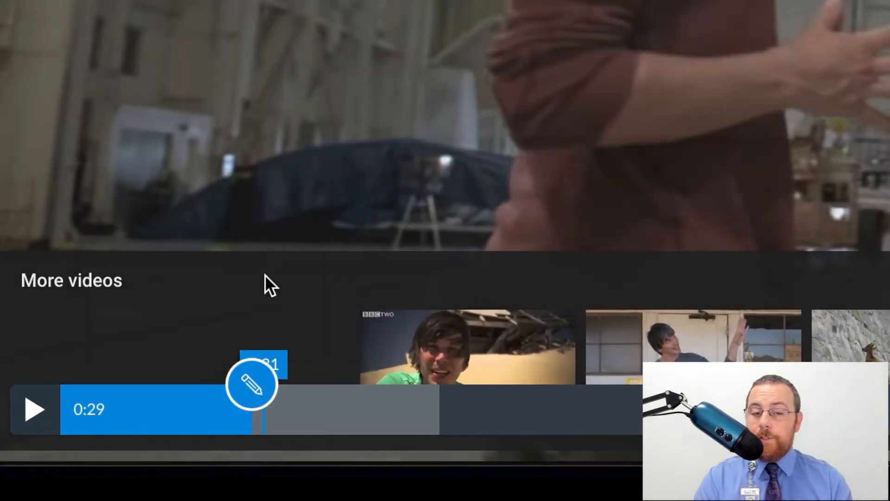
pyautogui.click(196, 325)
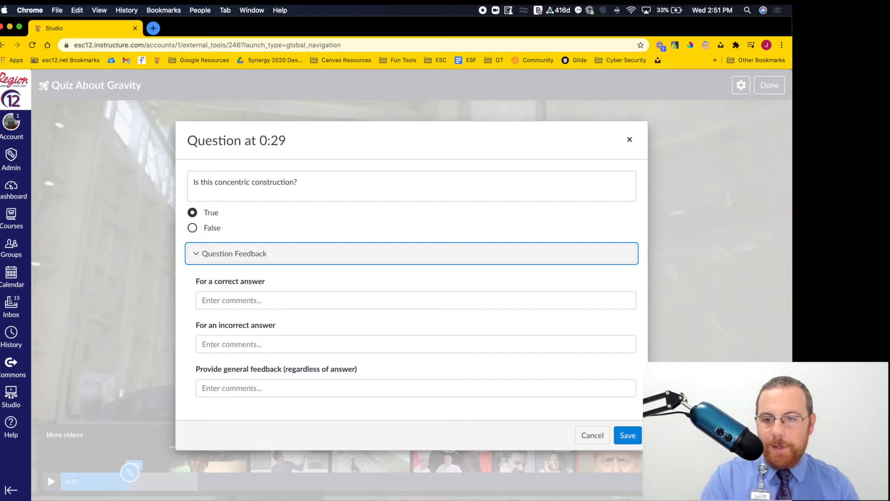
pyautogui.click(627, 436)
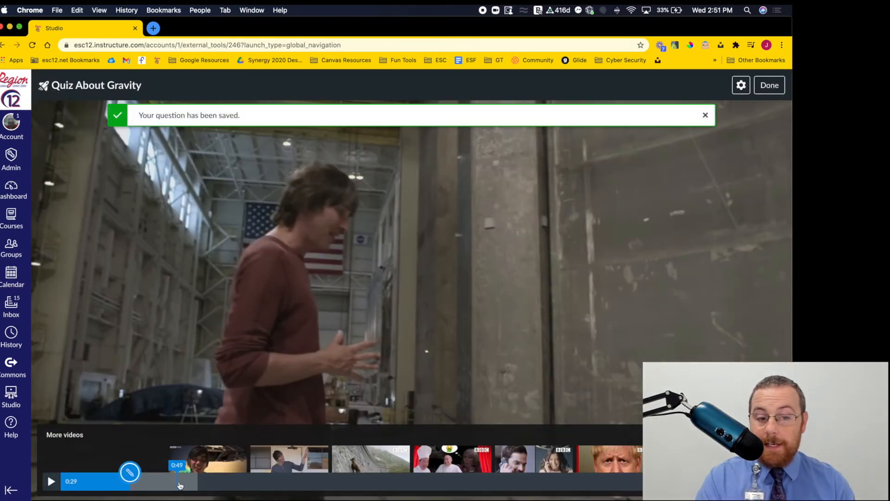
# Go to 3:39 on the quiz video's timeline and start adding another question there.
pyautogui.click(580, 480)
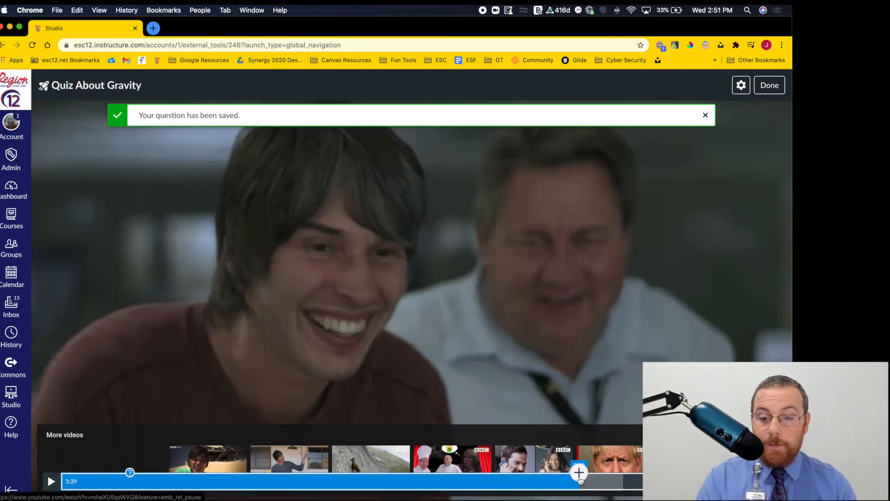
pyautogui.click(579, 478)
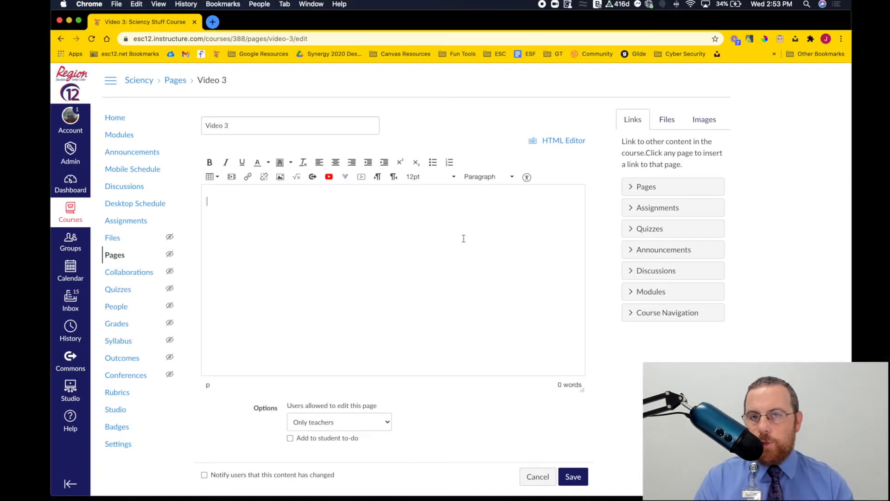
# Embed the "Quiz About Gravity" video quiz of the Brian Cox vacuum video from Canvas Studio in the Video 3 page.
pyautogui.click(346, 179)
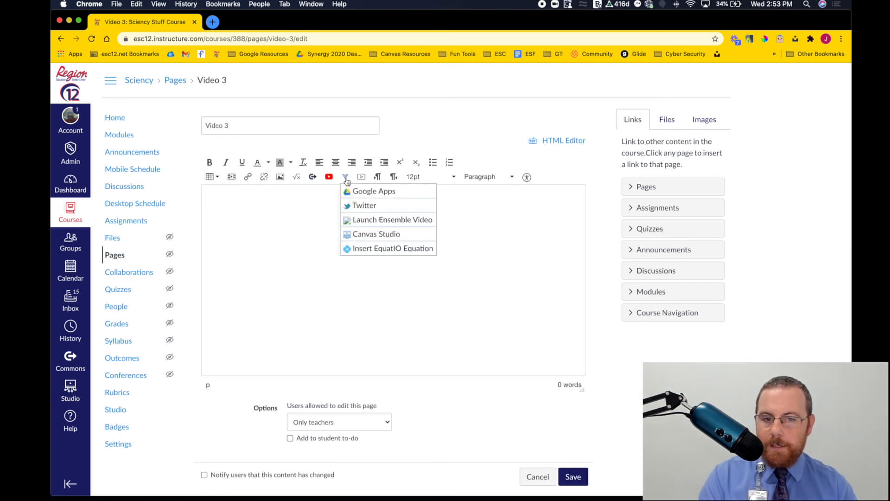
pyautogui.click(372, 235)
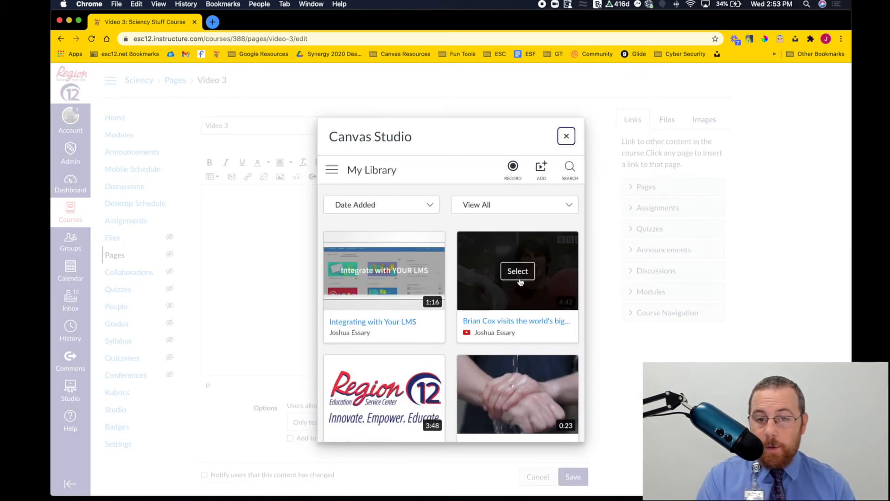
pyautogui.click(517, 279)
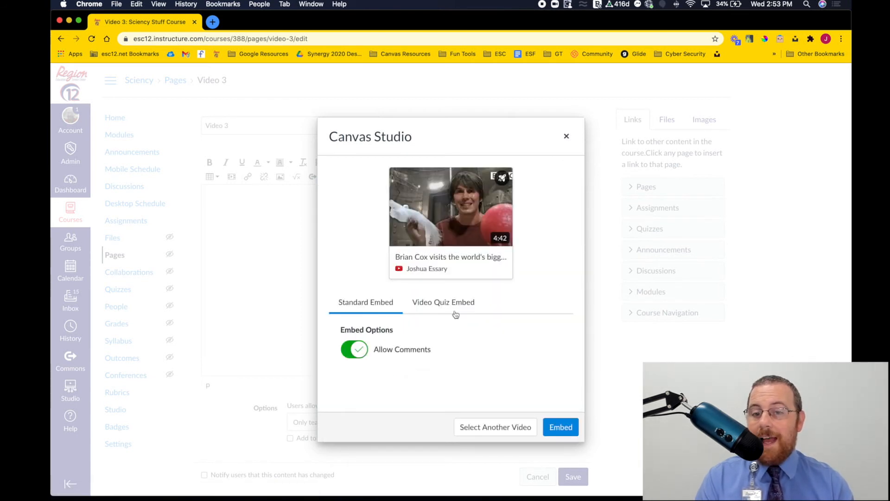
pyautogui.click(455, 309)
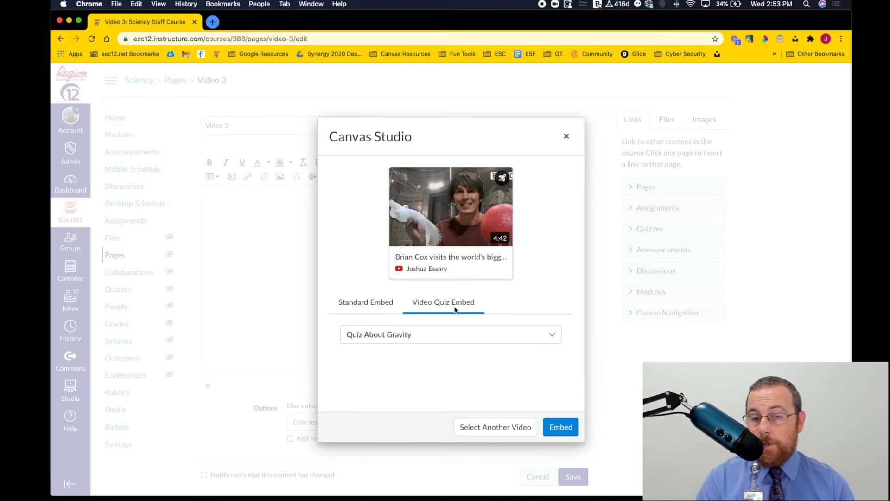
pyautogui.click(473, 337)
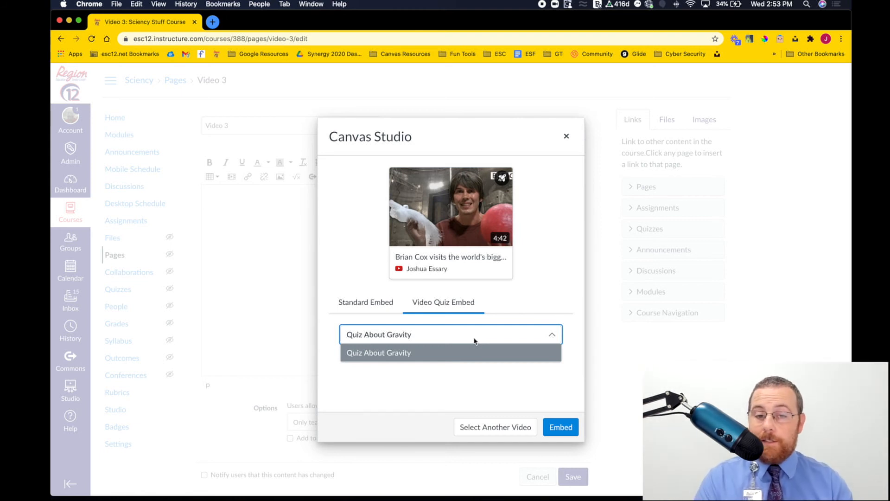
pyautogui.click(471, 353)
pyautogui.click(567, 430)
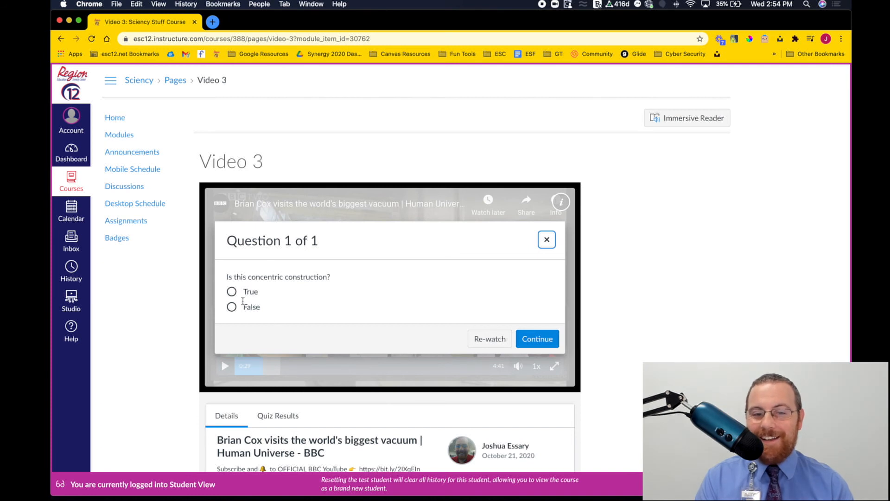
# Answer the concentric construction question with True as the test student, continue the video, pause it and dismiss the suggested videos.
pyautogui.click(231, 292)
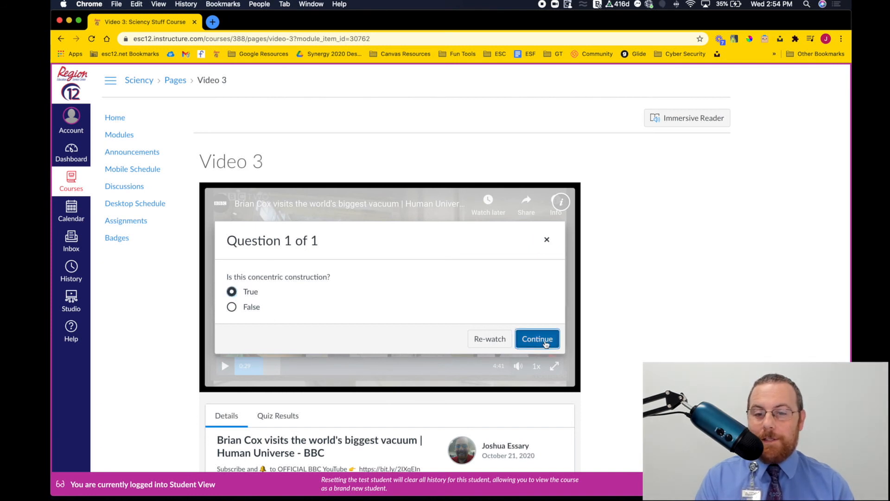
pyautogui.click(545, 342)
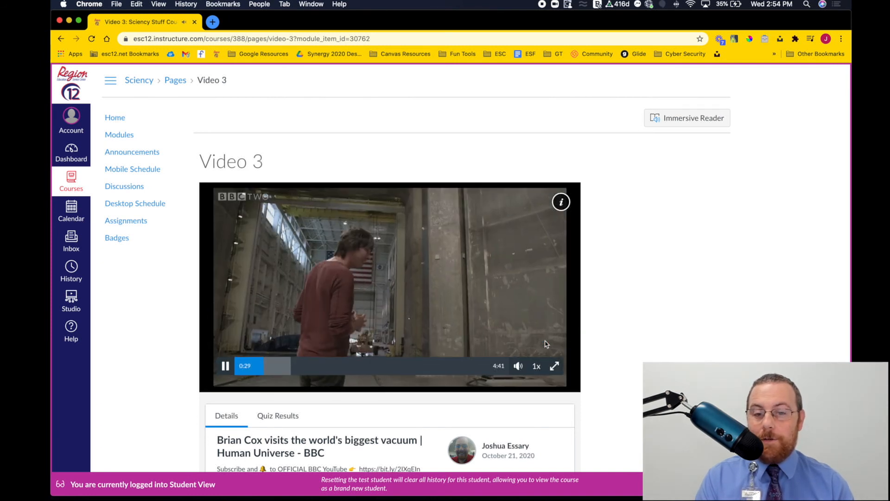
pyautogui.click(226, 366)
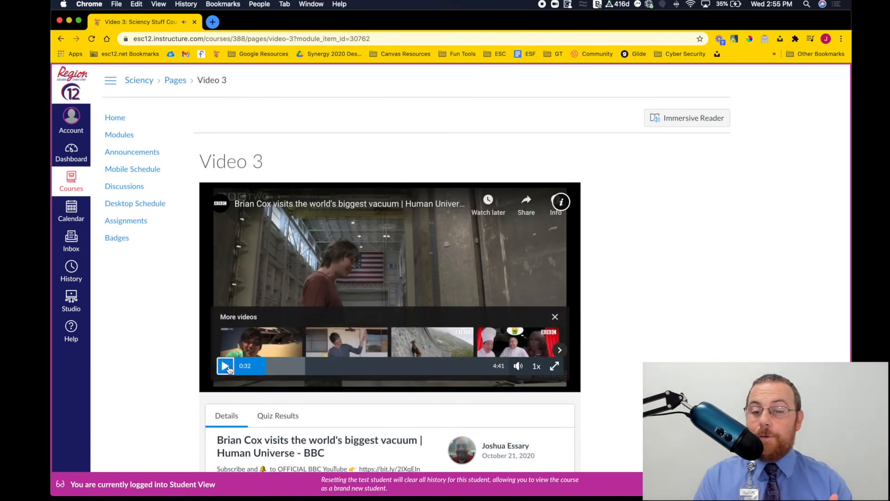
pyautogui.click(555, 318)
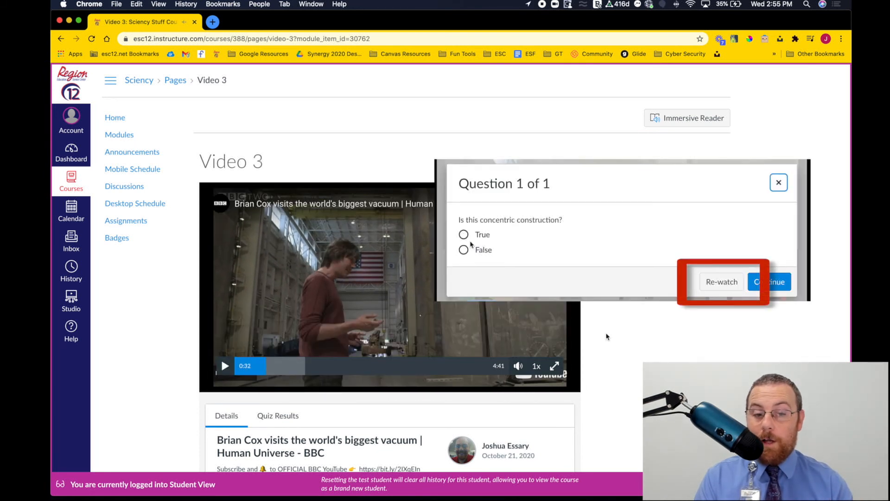
# Check the student's quiz results below the embedded video on the Video 3 page.
pyautogui.scroll(-2, 607, 336)
pyautogui.click(273, 362)
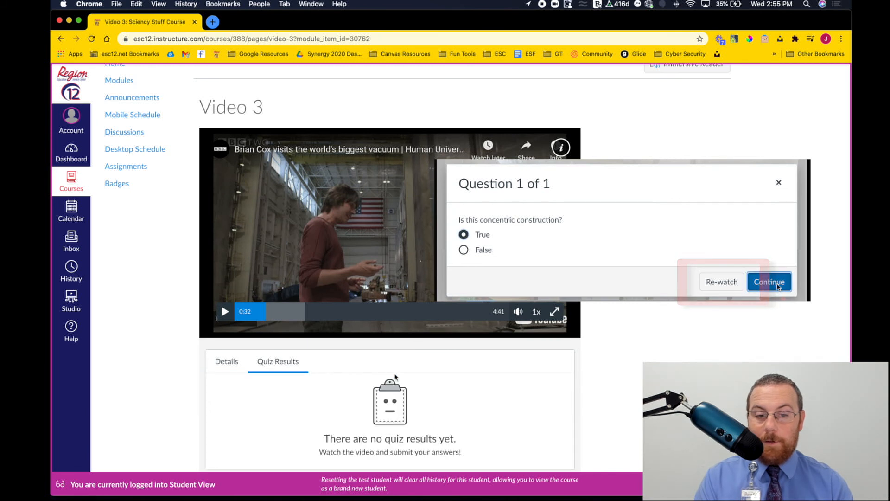
pyautogui.scroll(-3, 395, 377)
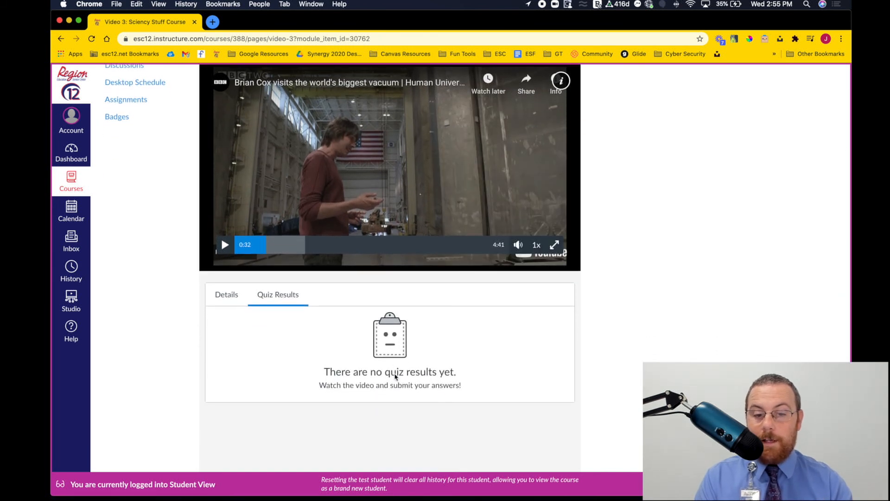